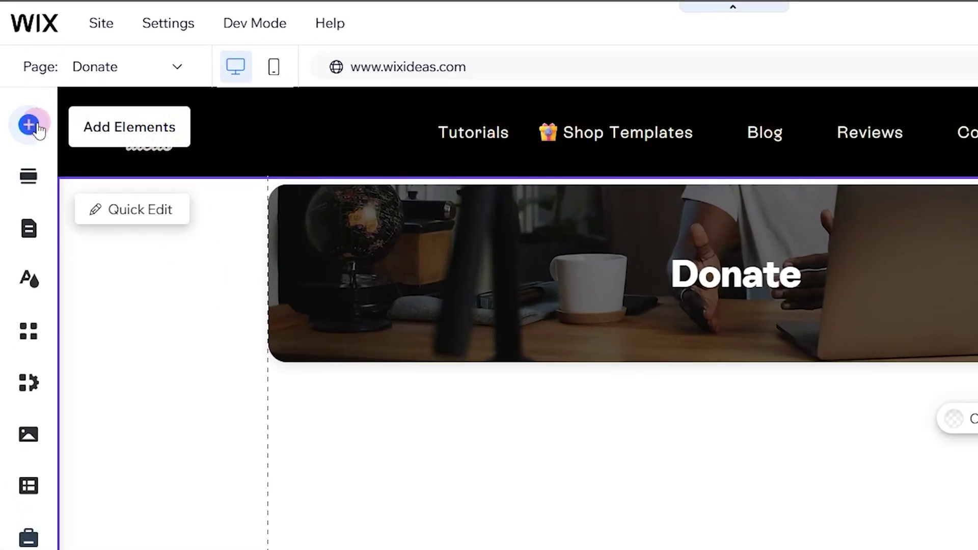
# Add a new blank form from Contact & Forms, passing over the premade donation templates
pyautogui.click(31, 124)
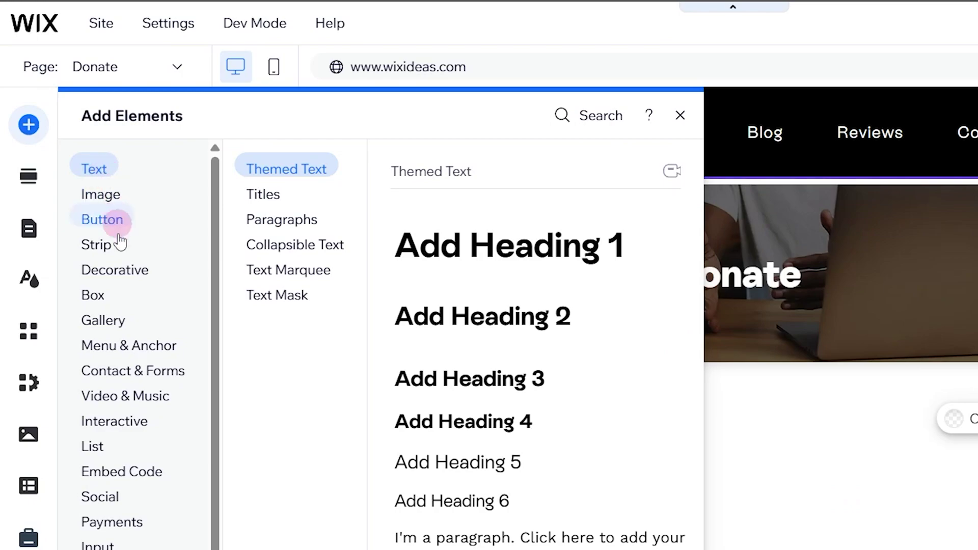
pyautogui.click(120, 352)
pyautogui.click(121, 371)
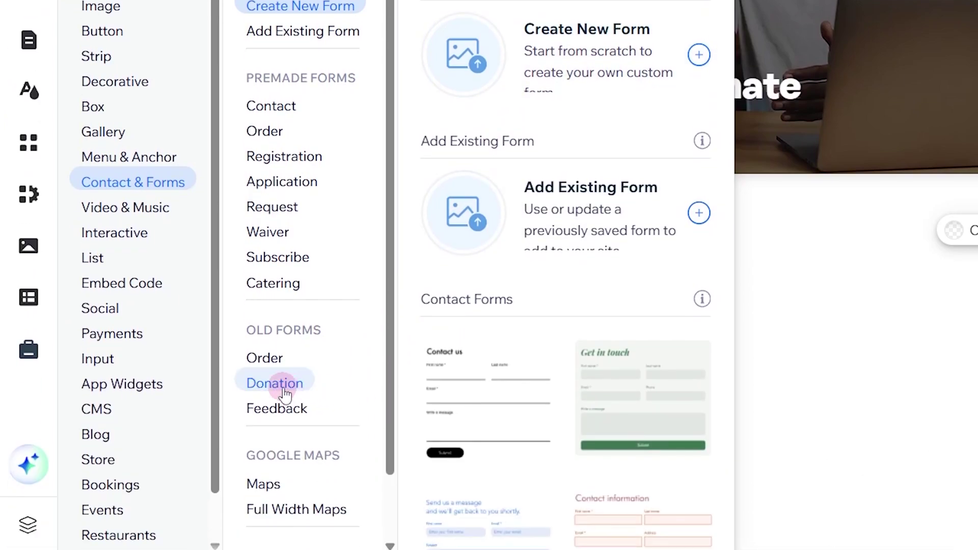
pyautogui.click(280, 388)
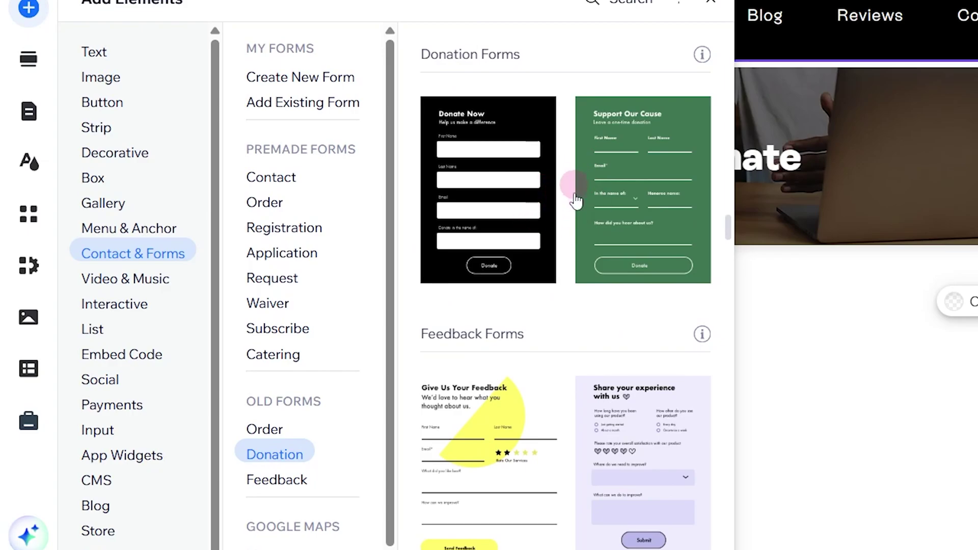
pyautogui.click(314, 82)
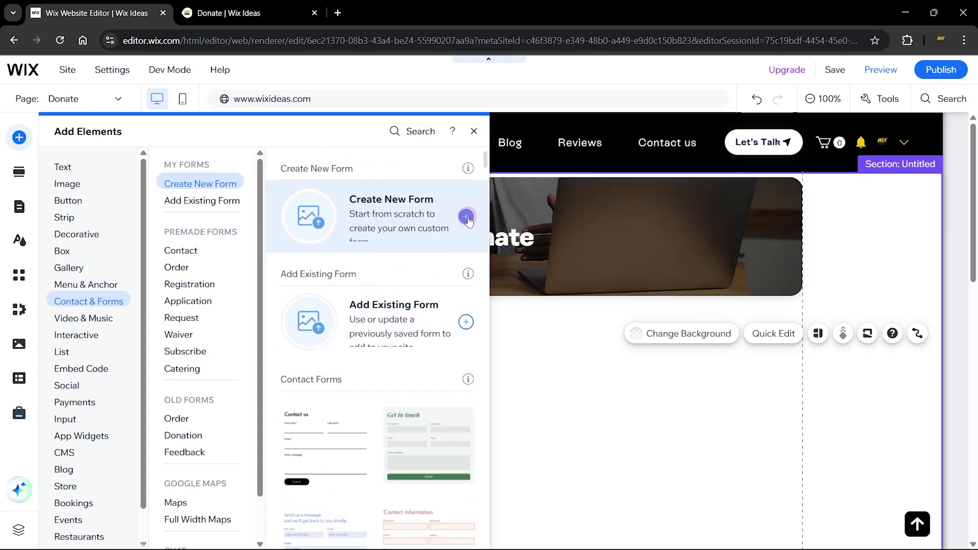
pyautogui.click(466, 216)
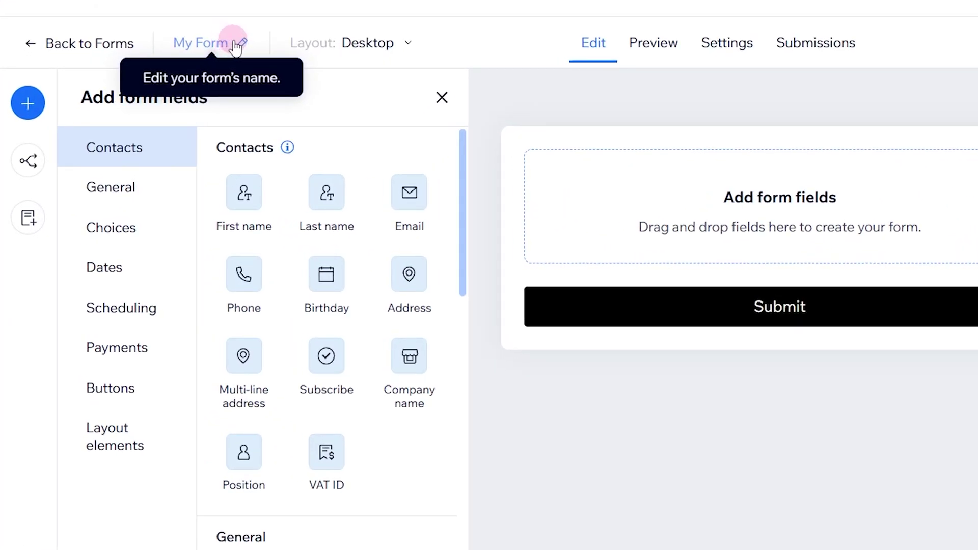
# Rename the form to 'Donation Form', save it, and go back to editing its fields
pyautogui.click(235, 42)
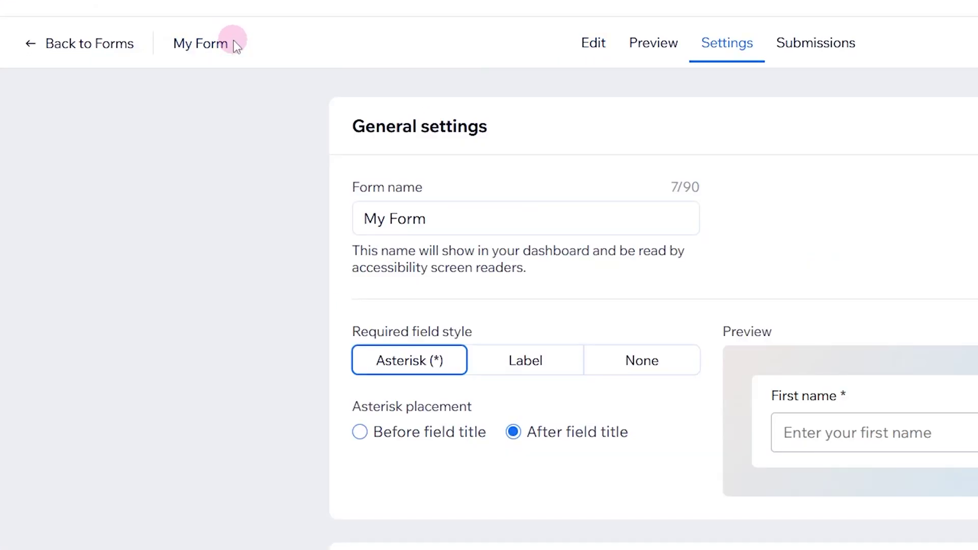
pyautogui.doubleClick(227, 222)
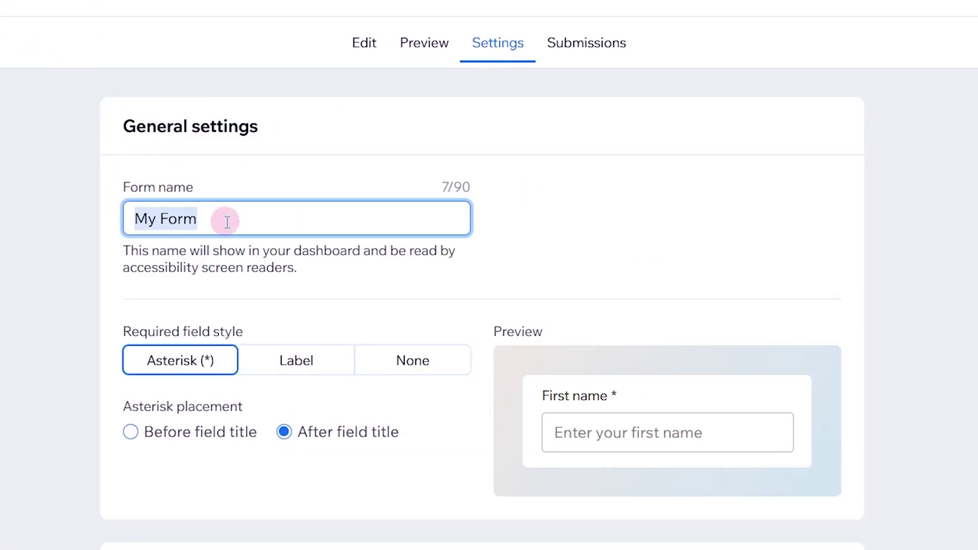
pyautogui.press('Home')
pyautogui.write('Donation')
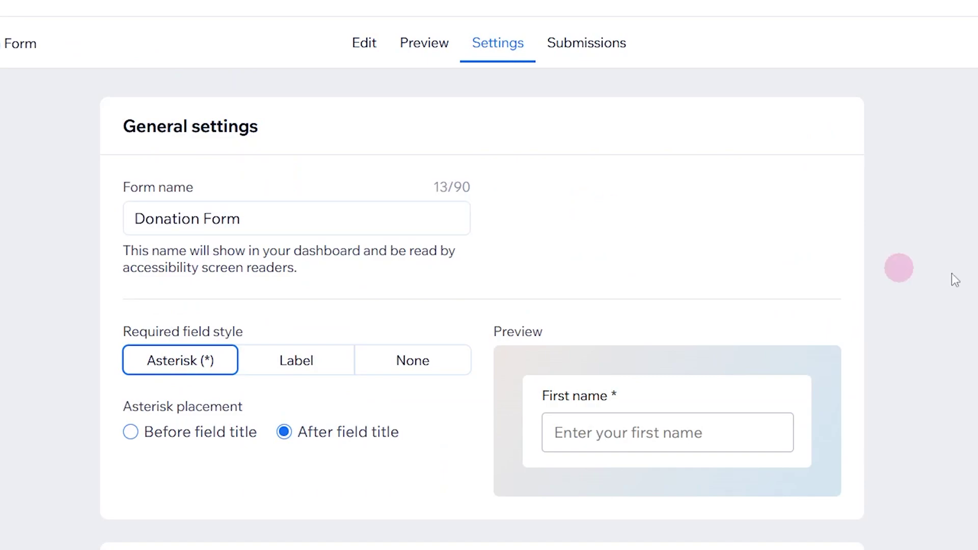
pyautogui.click(931, 45)
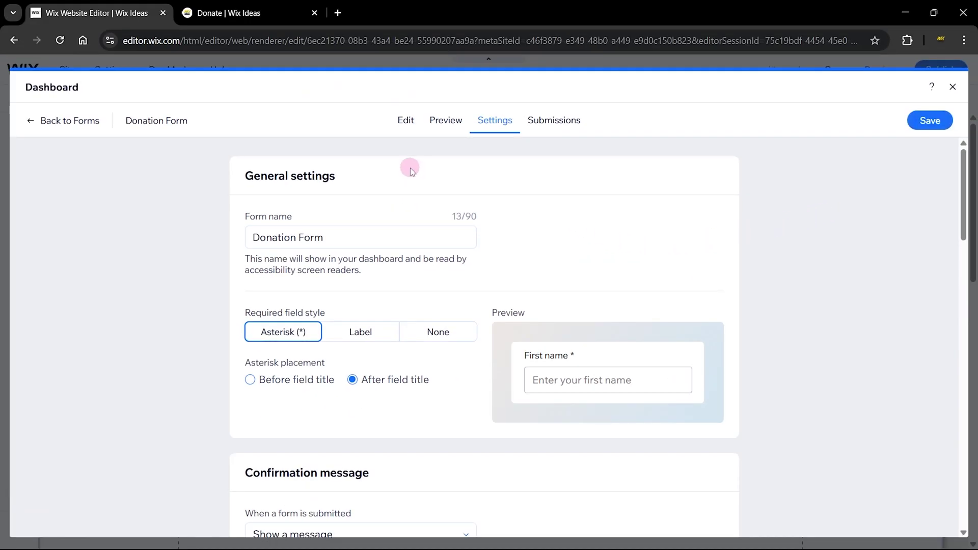
pyautogui.click(406, 122)
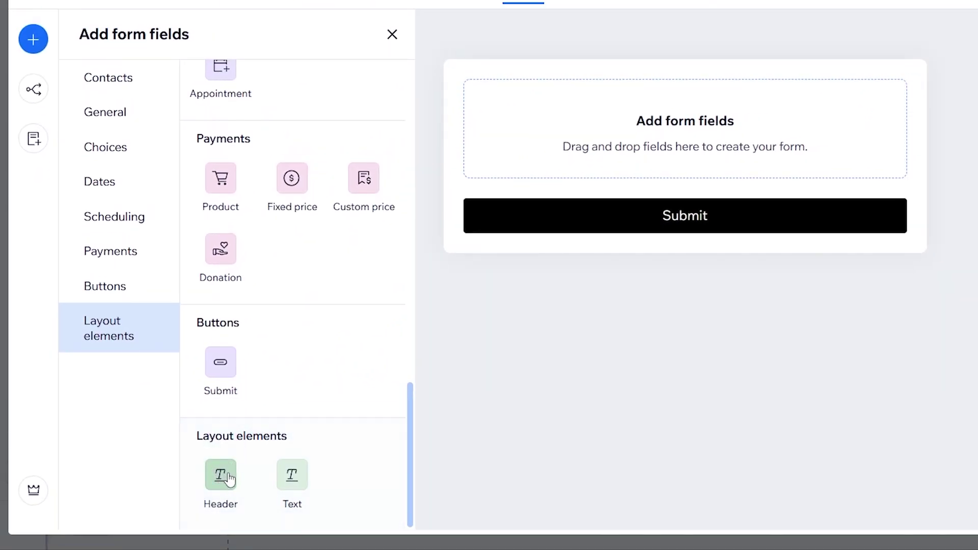
# Add heading and text blocks, and set the bold heading 'Support the Mission Behind Wix Ideas'
pyautogui.moveTo(228, 479); pyautogui.dragTo(601, 142)
pyautogui.moveTo(290, 476); pyautogui.dragTo(570, 122)
pyautogui.click(670, 173)
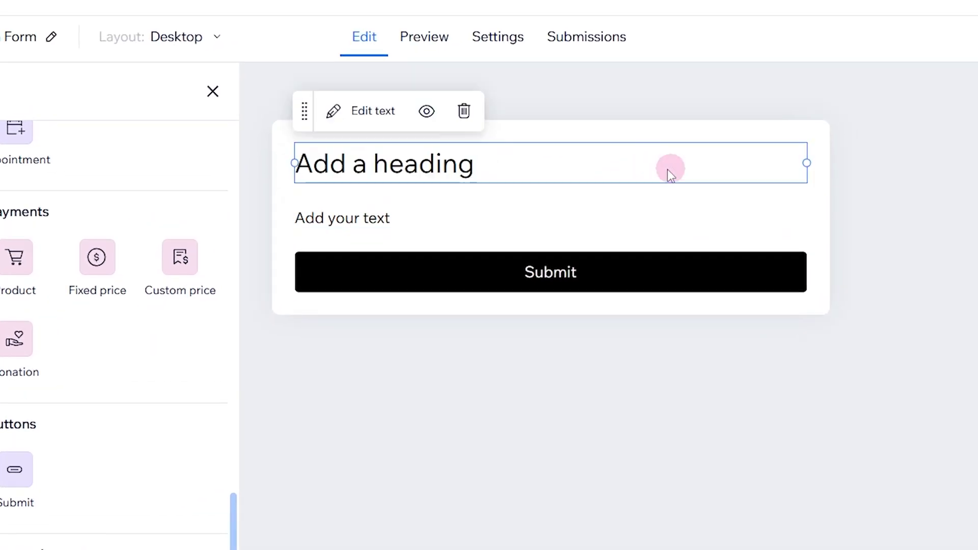
pyautogui.doubleClick(454, 168)
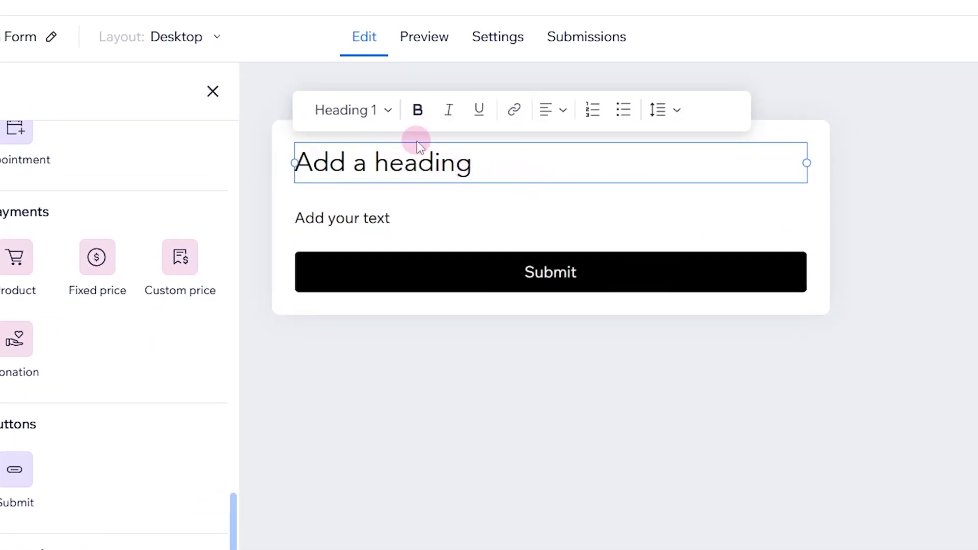
pyautogui.write('Support the Mission Behind Wix Ideas')
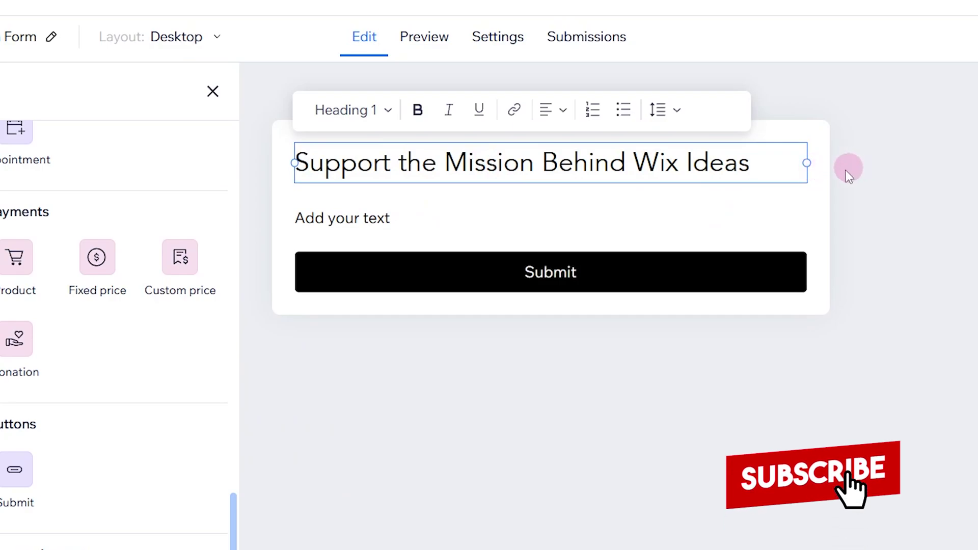
pyautogui.tripleClick(810, 176)
pyautogui.click(417, 110)
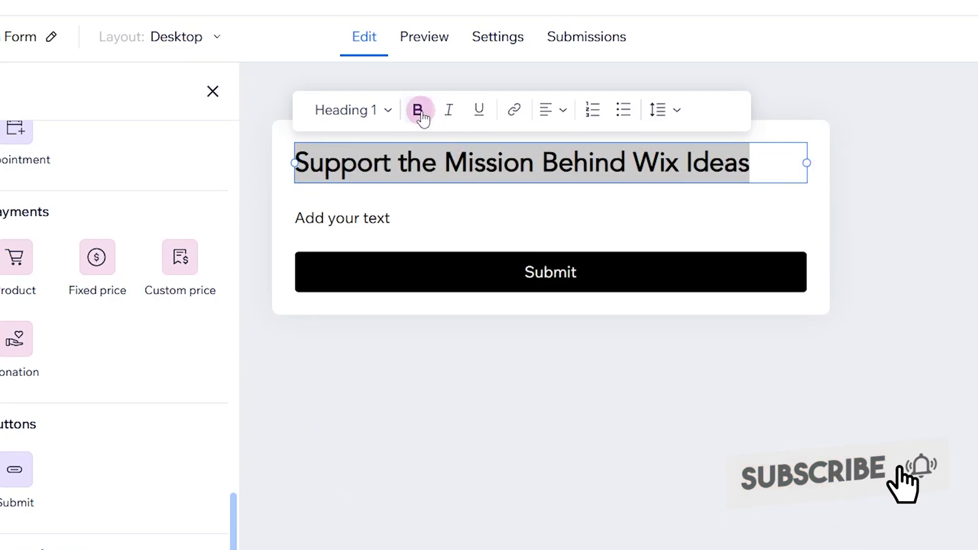
# Replace the text block placeholder with the donation appeal paragraph
pyautogui.click(411, 216)
pyautogui.click(411, 216)
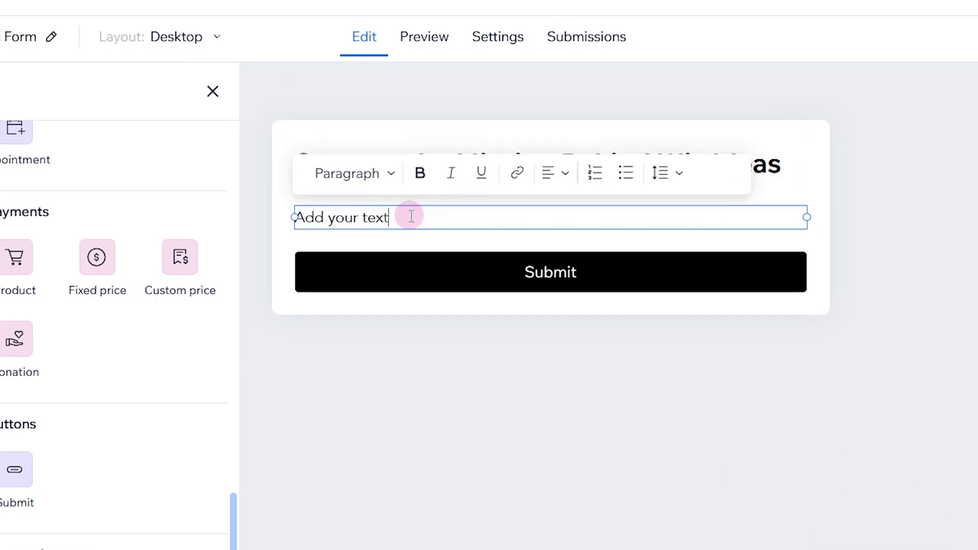
pyautogui.tripleClick(458, 221)
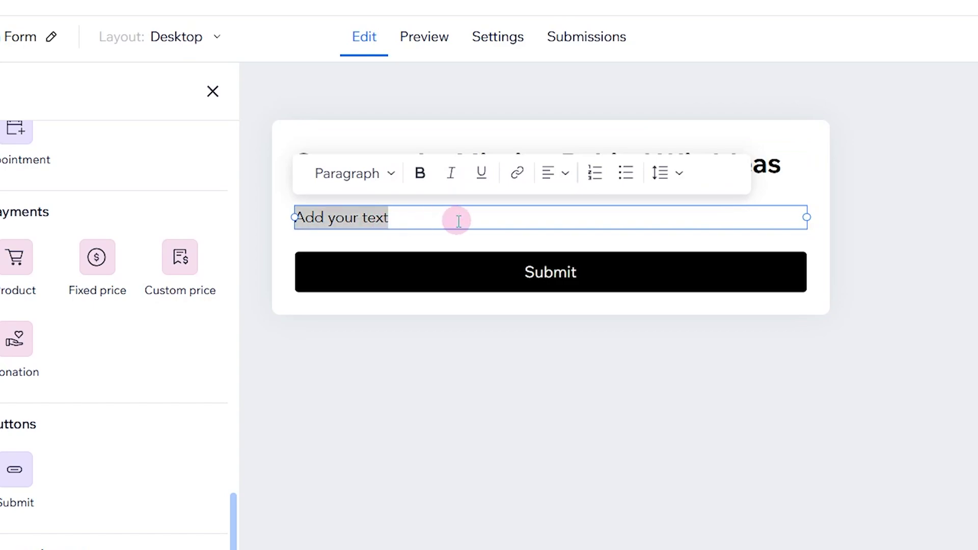
pyautogui.write('If you’ve found value in our tutorials and resources, consider making a donation to help us continue creating helpful content for web designers, entrepreneurs, and restaurant owners. Every contribution, big or small, helps us keep Wix Ideas growing and giving back to the community. Thank you for your support!')
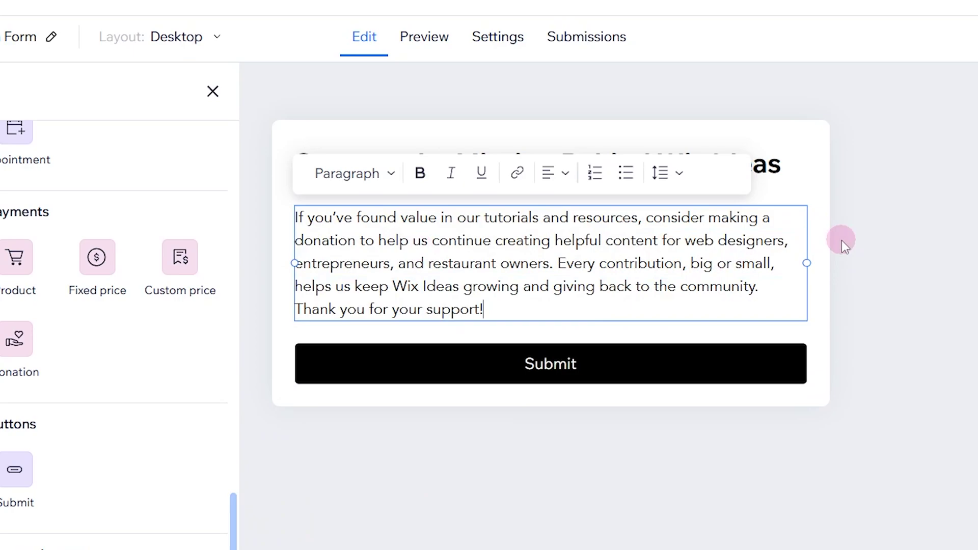
pyautogui.click(873, 279)
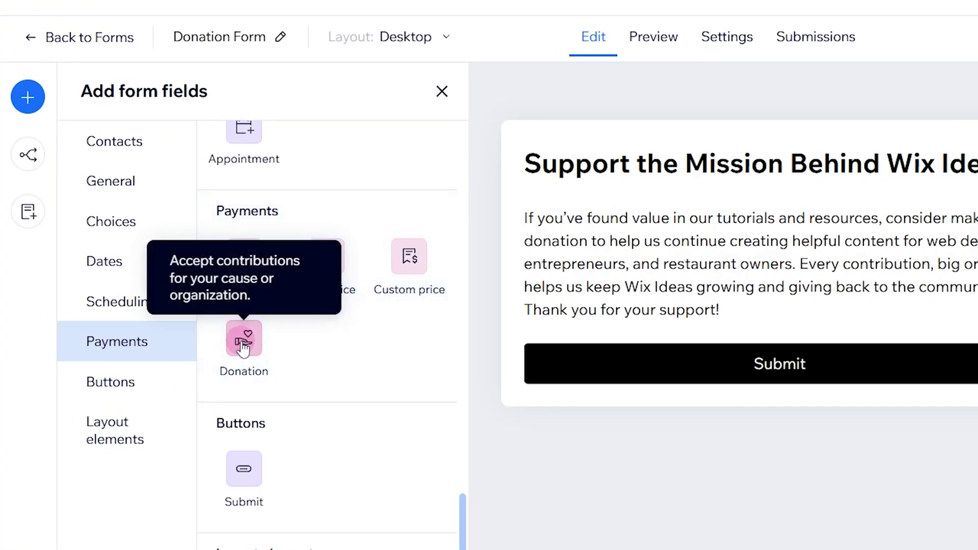
# Add a Donation field titled Donation with first amounts $5, $10 and $20
pyautogui.moveTo(245, 347); pyautogui.dragTo(692, 312)
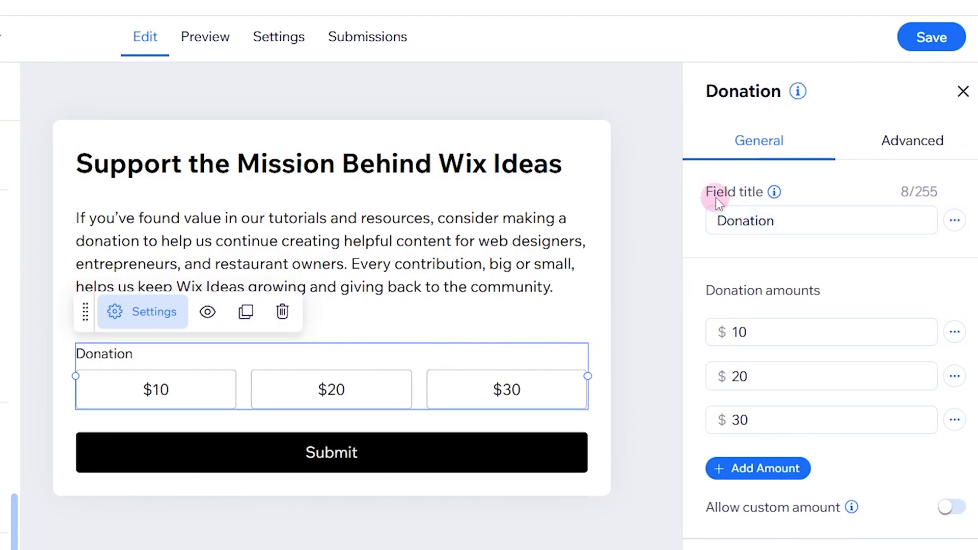
pyautogui.doubleClick(775, 220)
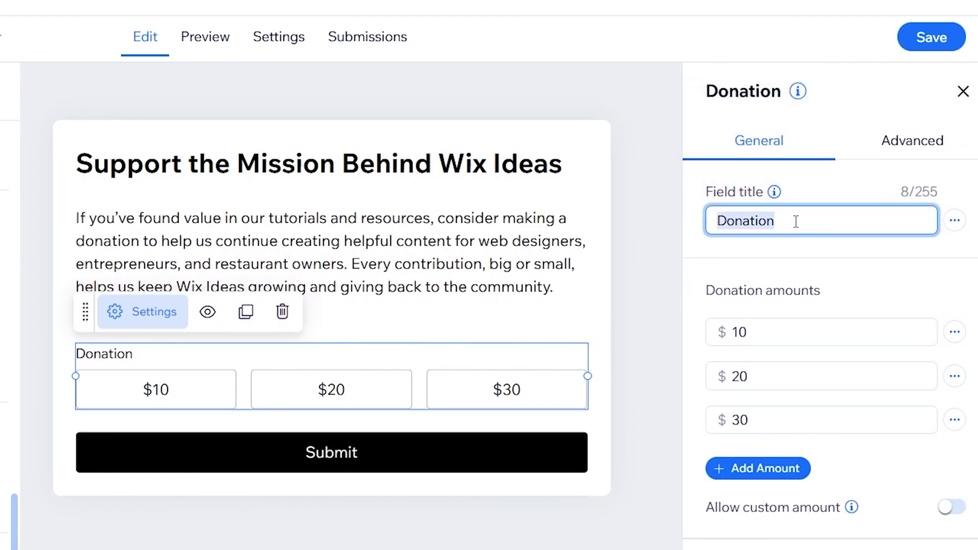
pyautogui.click(812, 255)
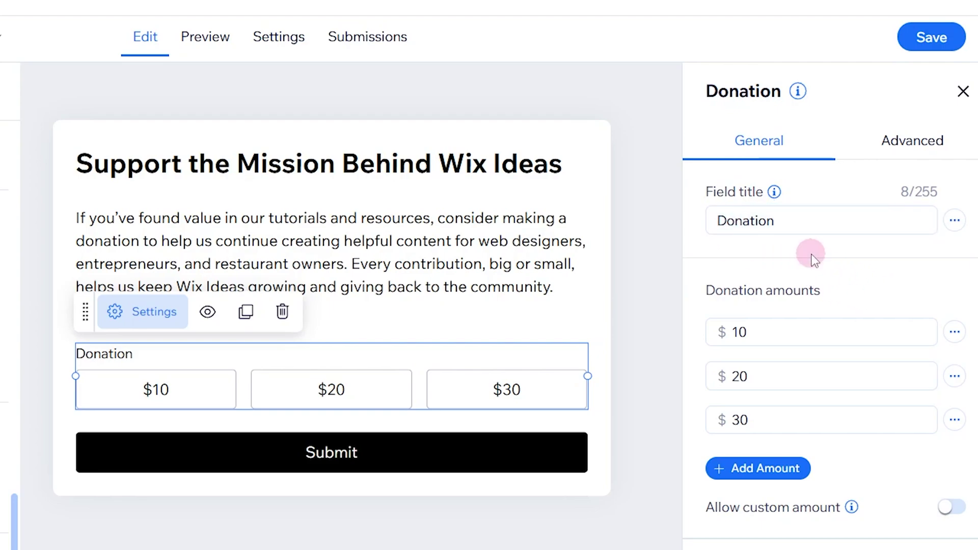
pyautogui.doubleClick(784, 334)
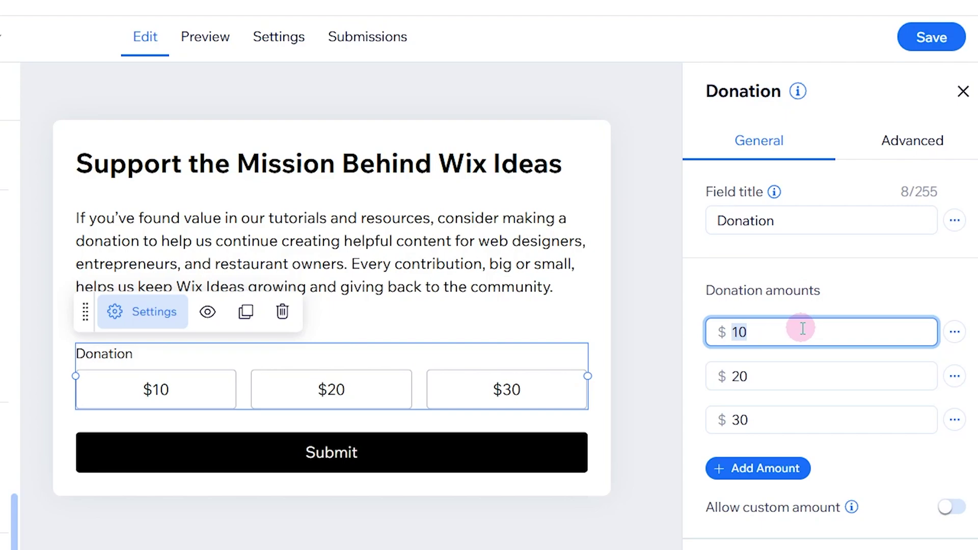
pyautogui.write('5')
pyautogui.click(847, 301)
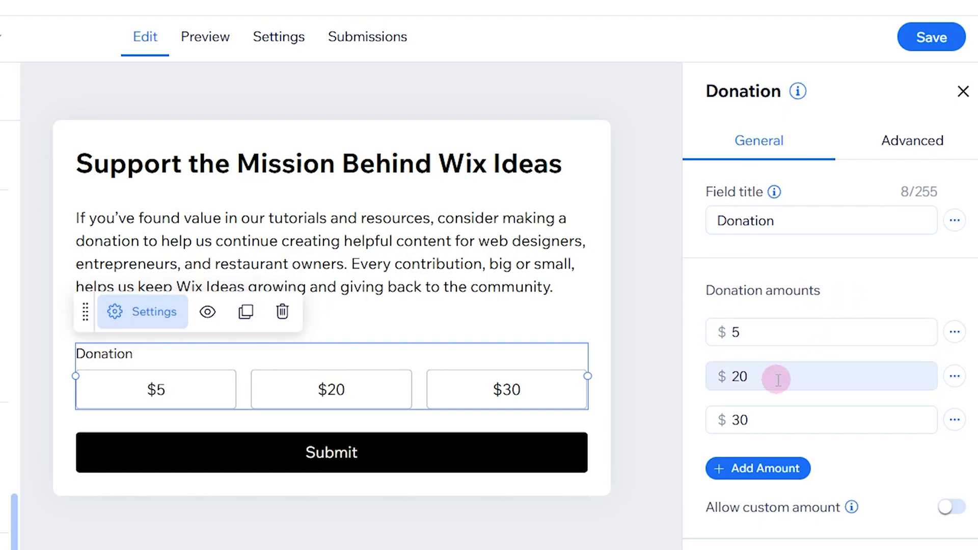
pyautogui.doubleClick(778, 380)
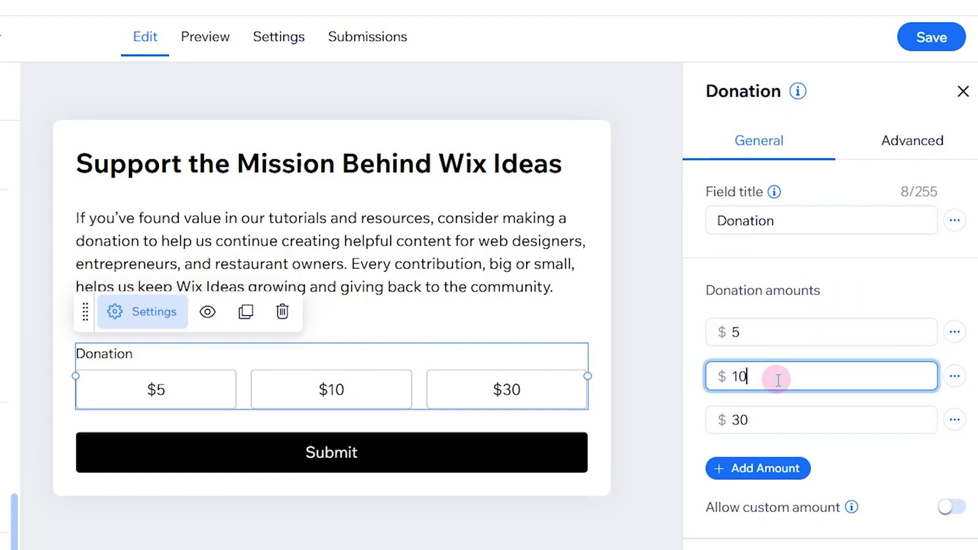
pyautogui.doubleClick(796, 420)
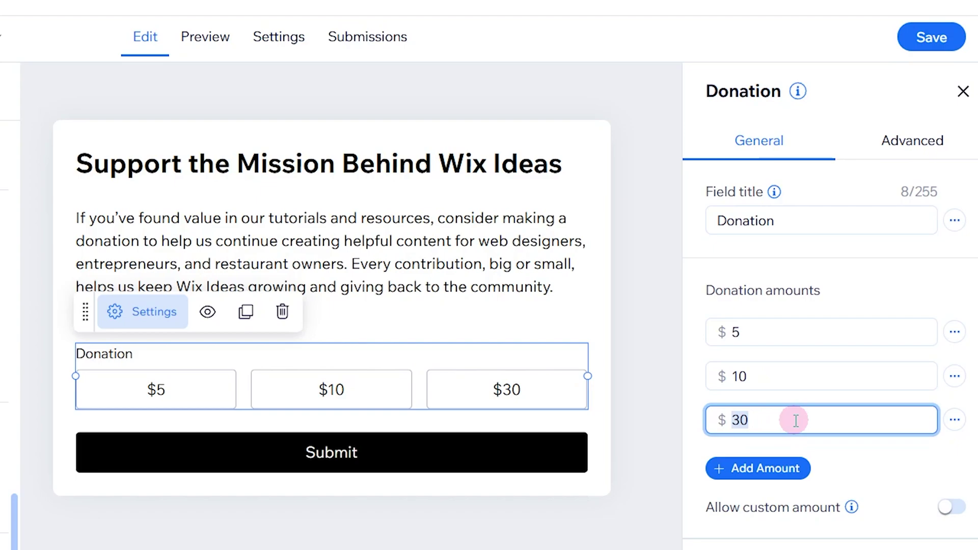
pyautogui.write('20')
# Add $50, $100 and $200 amounts and make $5 the default
pyautogui.click(760, 469)
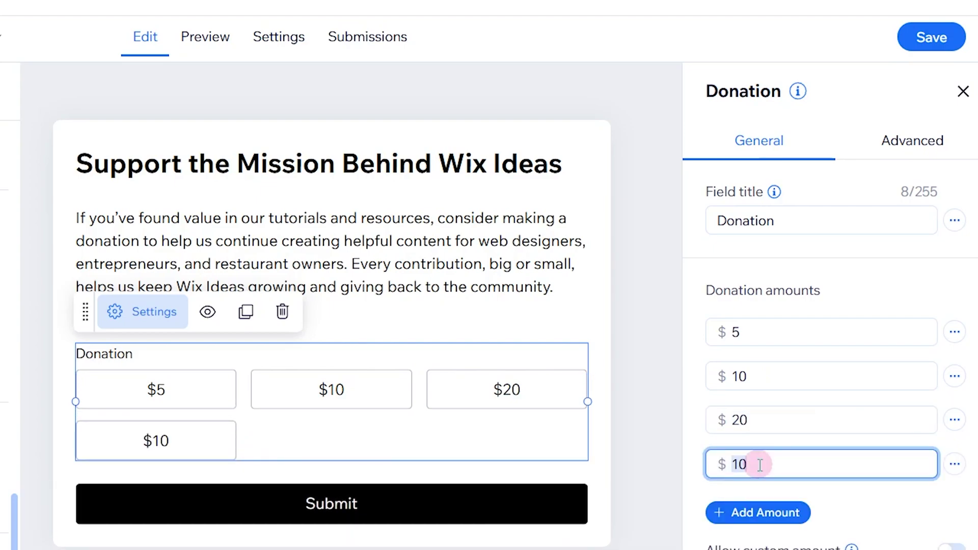
pyautogui.write('50')
pyautogui.click(765, 513)
pyautogui.write('100')
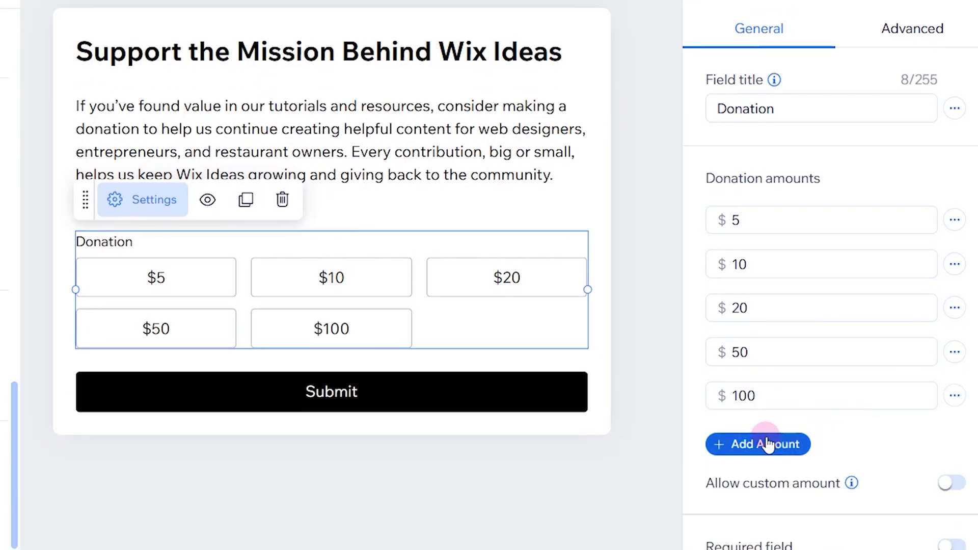
pyautogui.click(768, 443)
pyautogui.write('200')
pyautogui.click(895, 469)
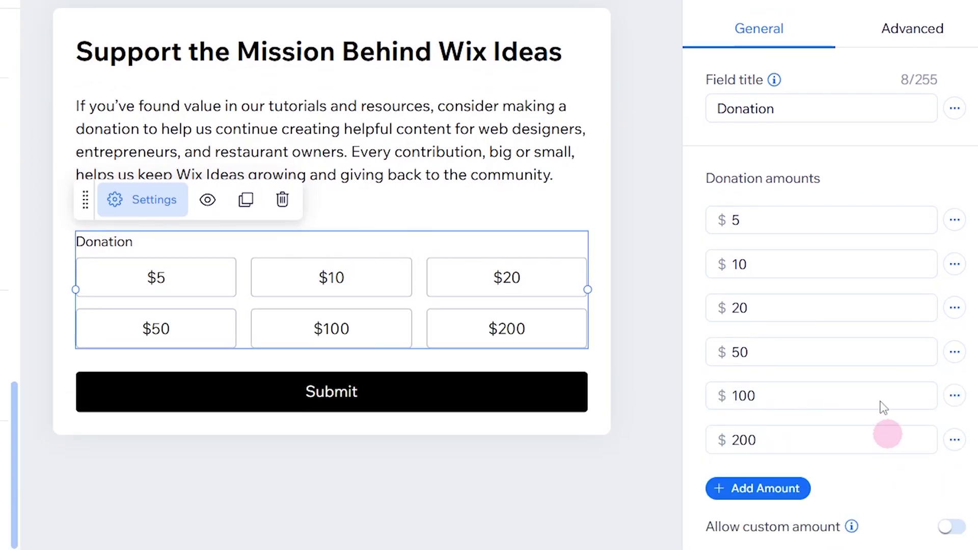
pyautogui.click(955, 221)
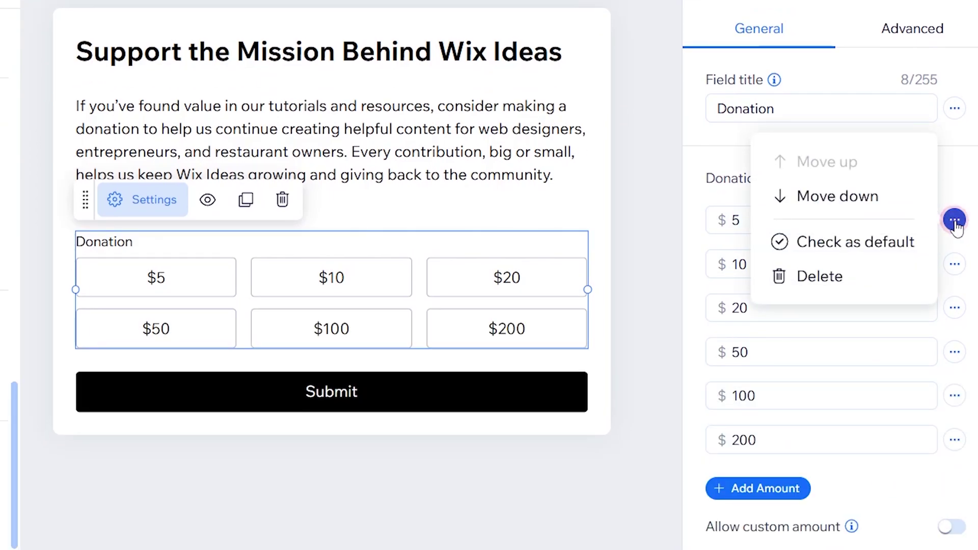
pyautogui.click(809, 245)
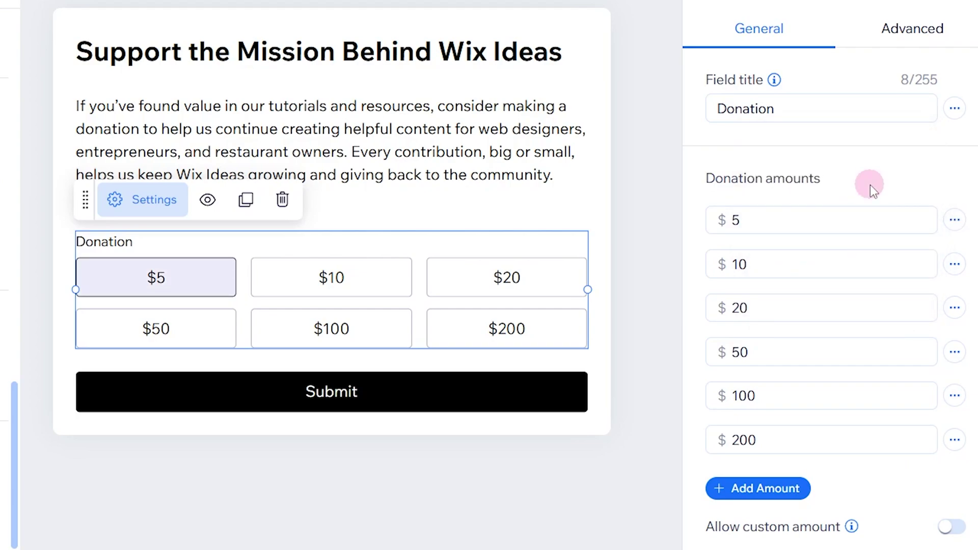
# Allow custom amounts, set the placeholder 'Pay what you can – every bit helps!', and require the field
pyautogui.scroll(-5, 871, 188)
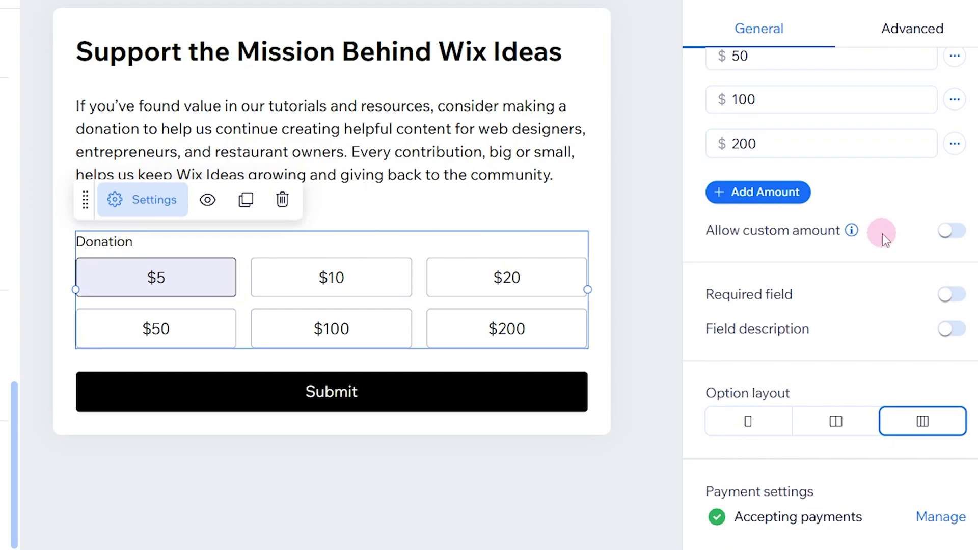
pyautogui.click(949, 231)
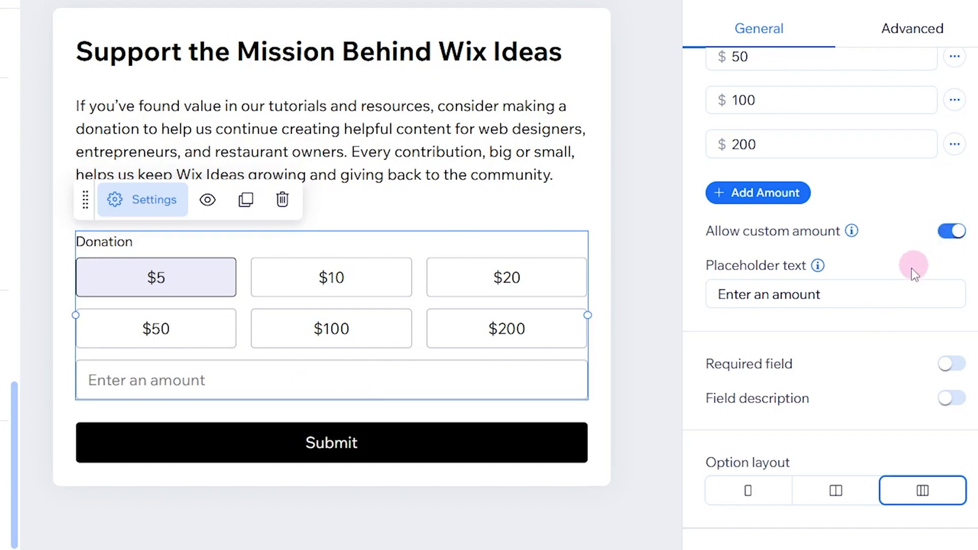
pyautogui.click(858, 292)
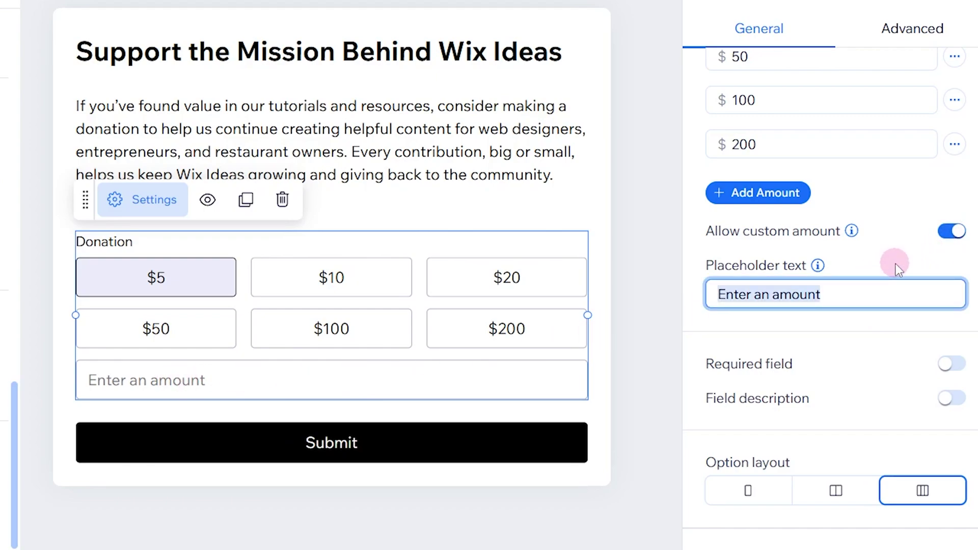
pyautogui.write('Pay what you can – every bit helps!')
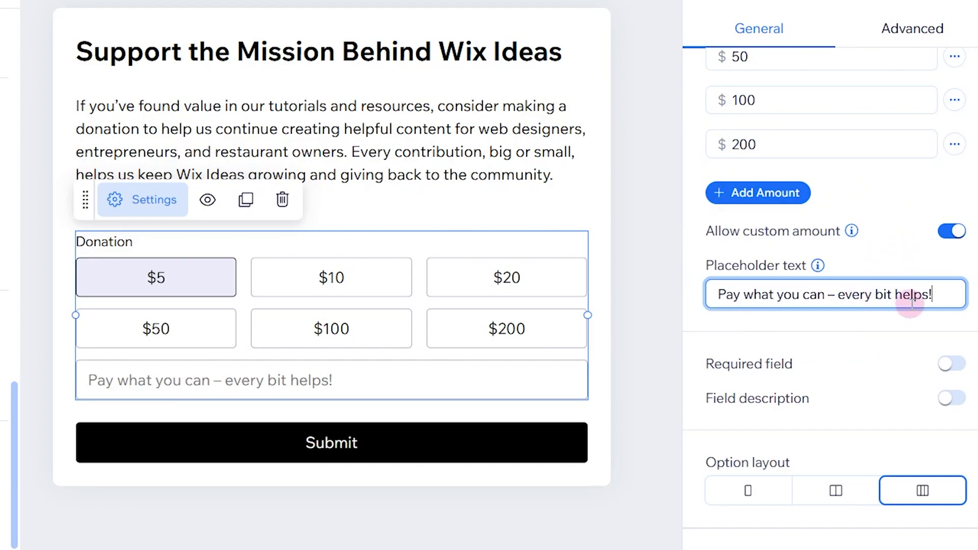
pyautogui.click(925, 323)
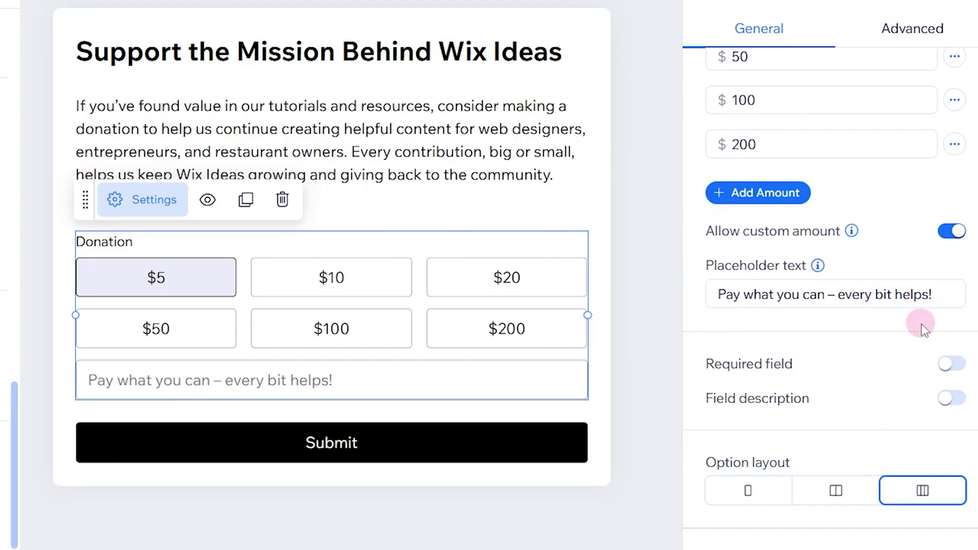
pyautogui.click(952, 365)
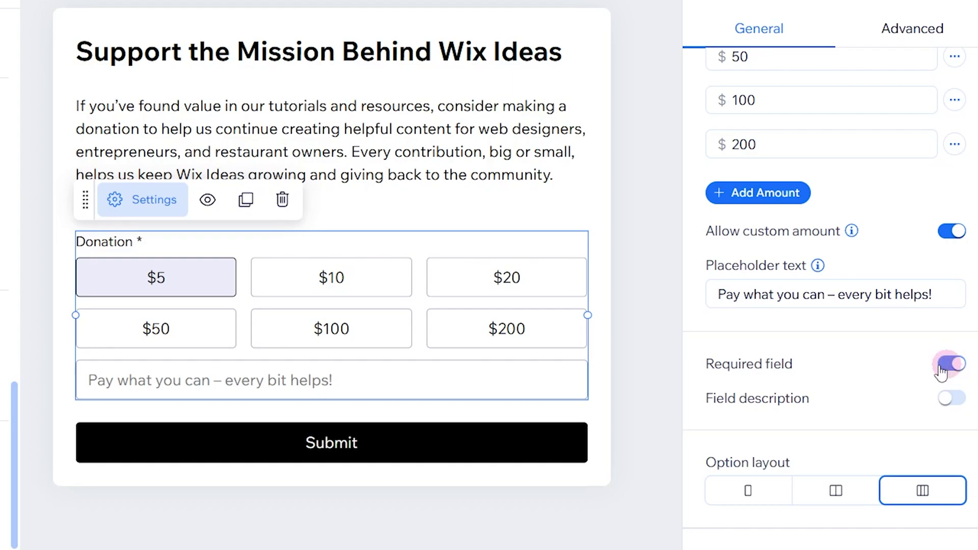
pyautogui.click(879, 372)
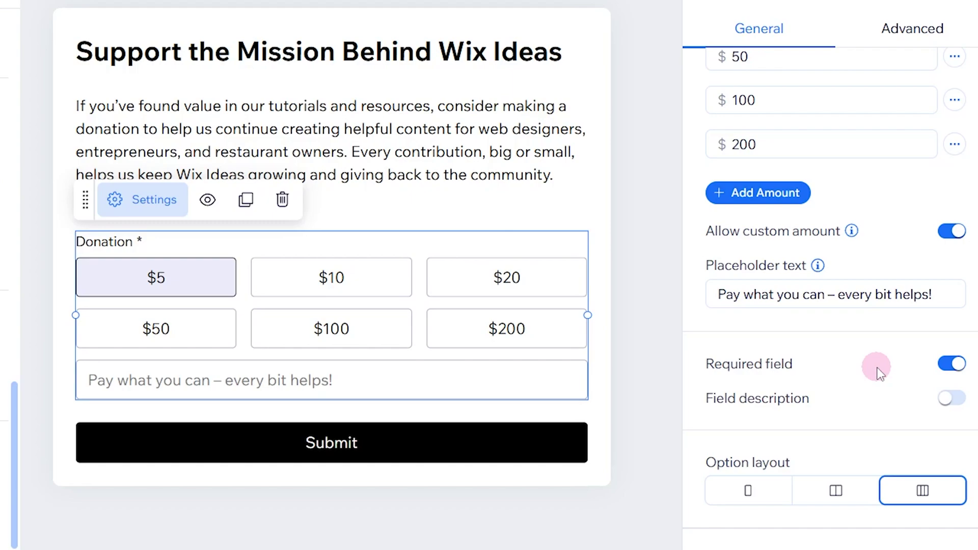
# Try and remove a field description, then settle the amounts on a three-column layout
pyautogui.scroll(-2, 877, 372)
pyautogui.click(951, 329)
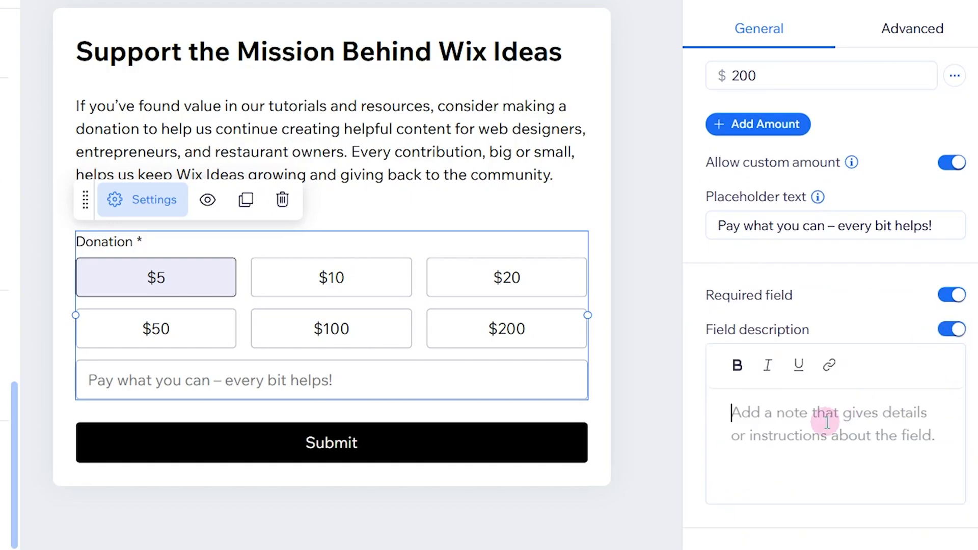
pyautogui.write('Field')
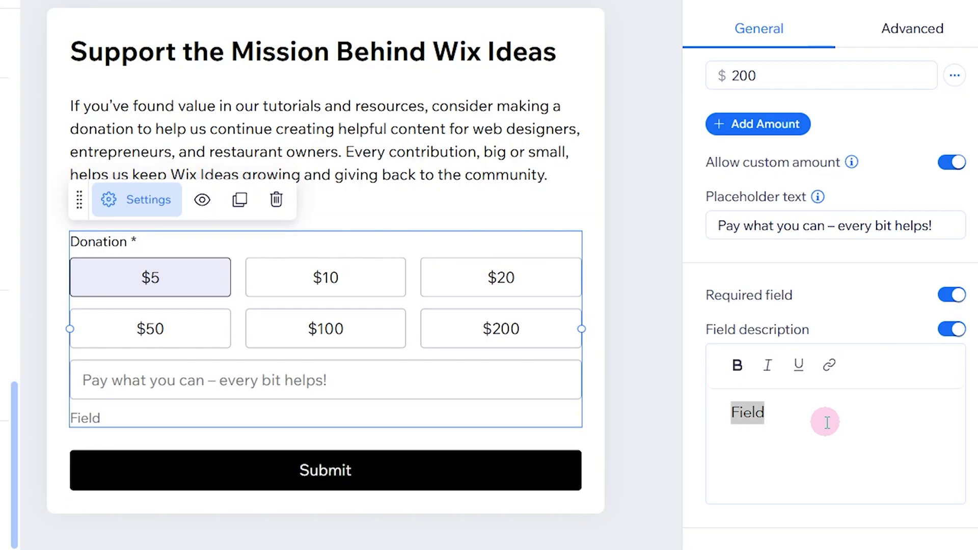
pyautogui.hotkey('ctrl', 'z')
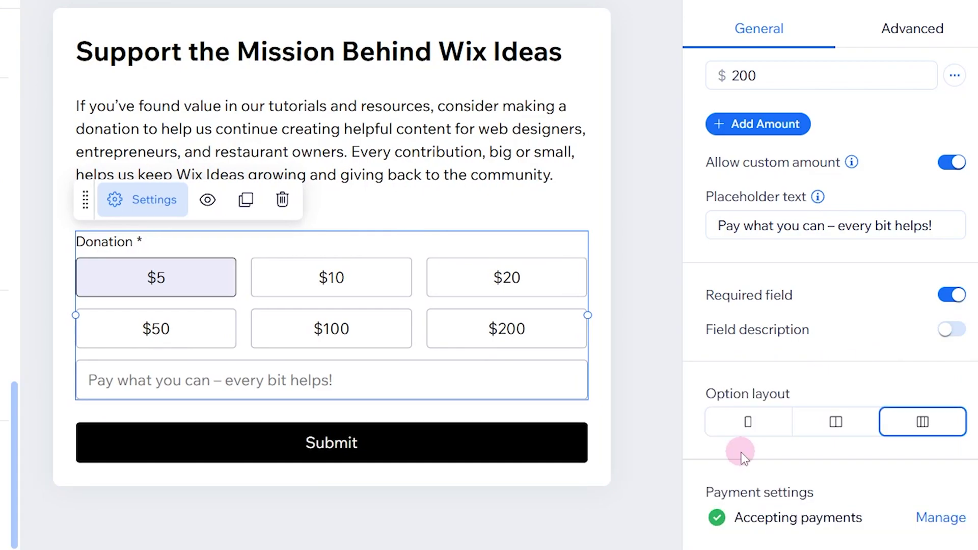
pyautogui.click(751, 430)
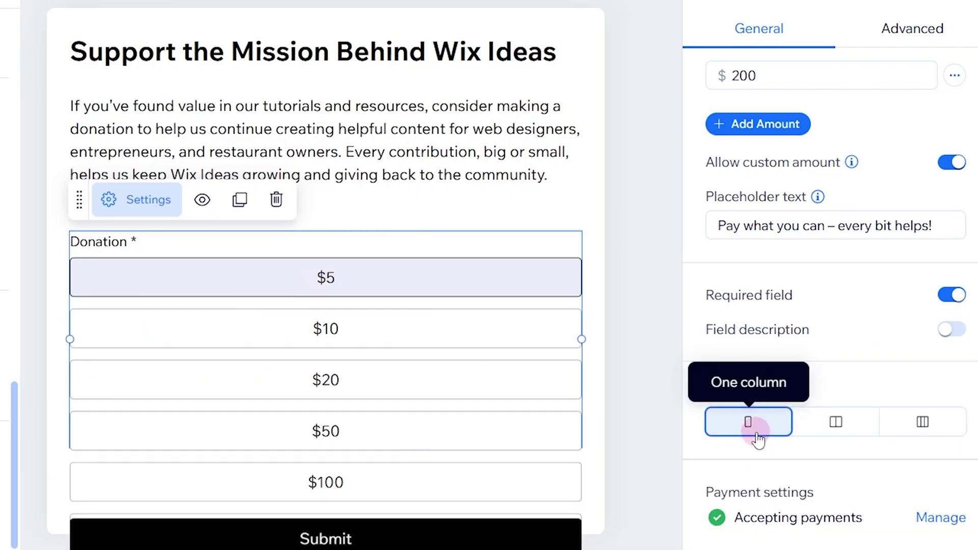
pyautogui.click(834, 423)
pyautogui.click(923, 422)
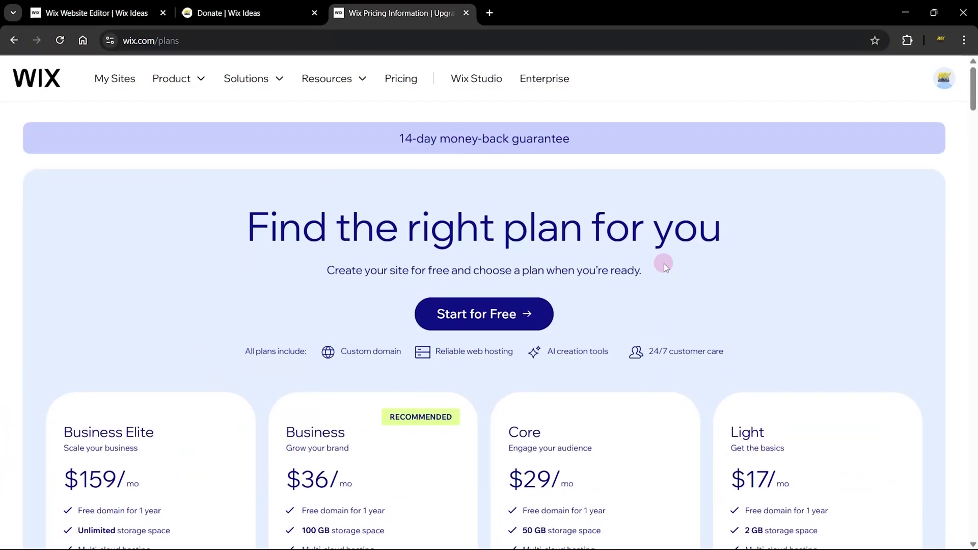
pyautogui.scroll(-2, 664, 264)
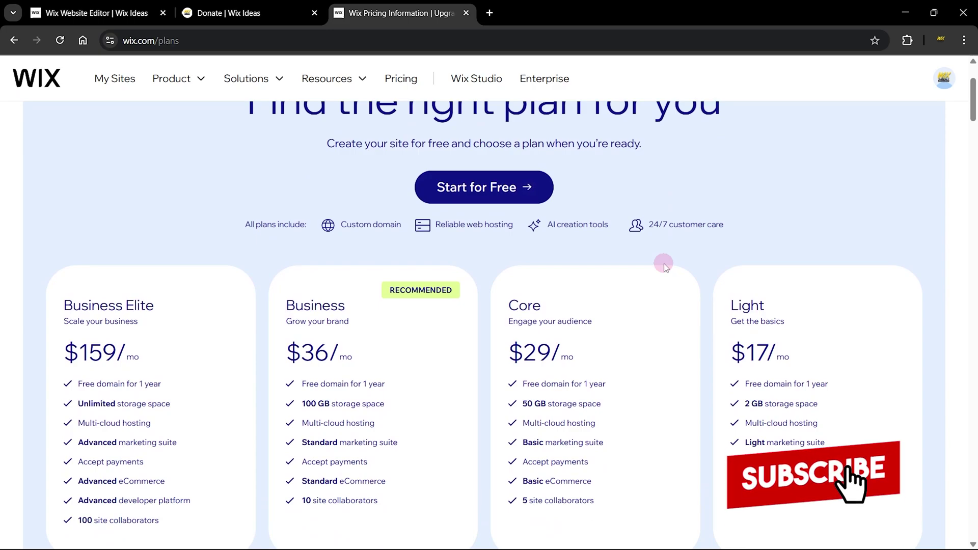
# Check that the Core plan includes Accept payments, then close the pricing tab
pyautogui.scroll(-1, 665, 267)
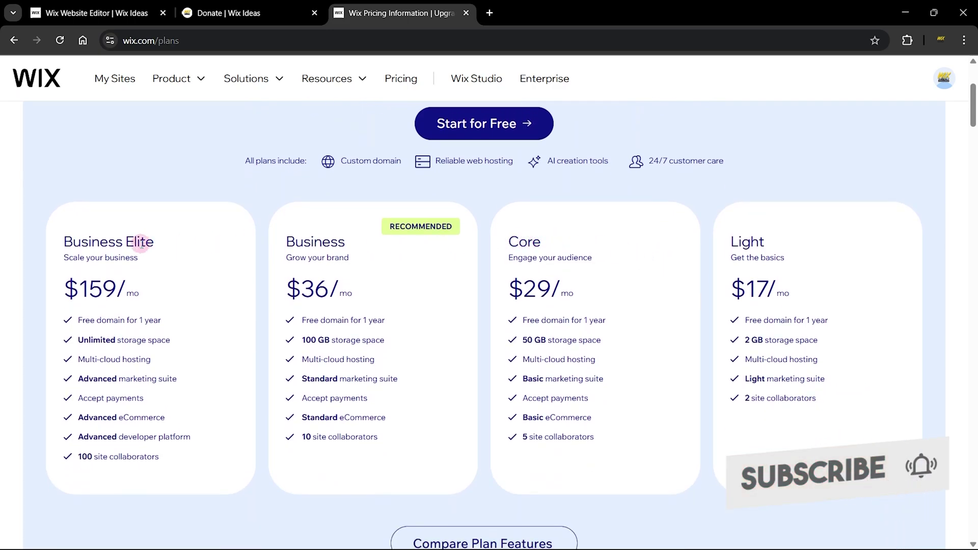
pyautogui.moveTo(522, 398); pyautogui.dragTo(608, 405)
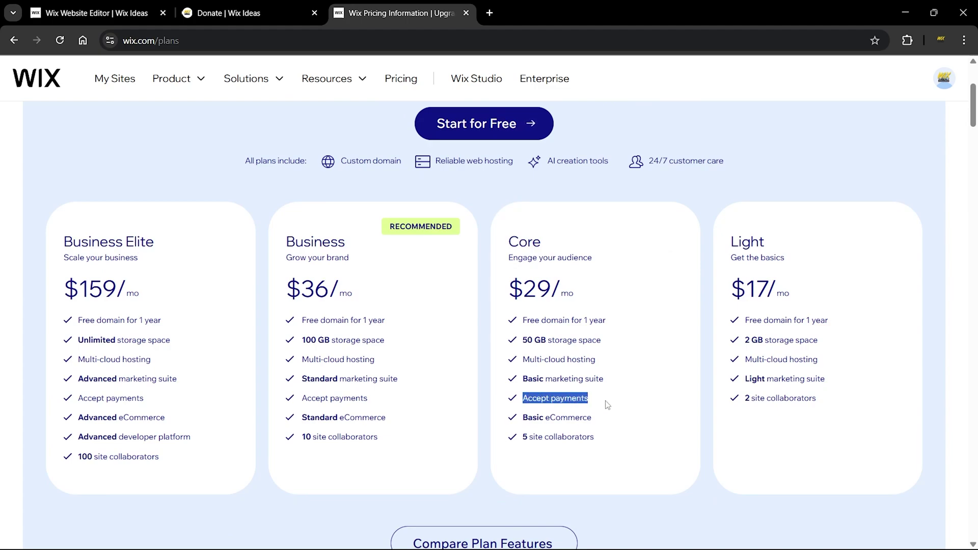
pyautogui.click(606, 401)
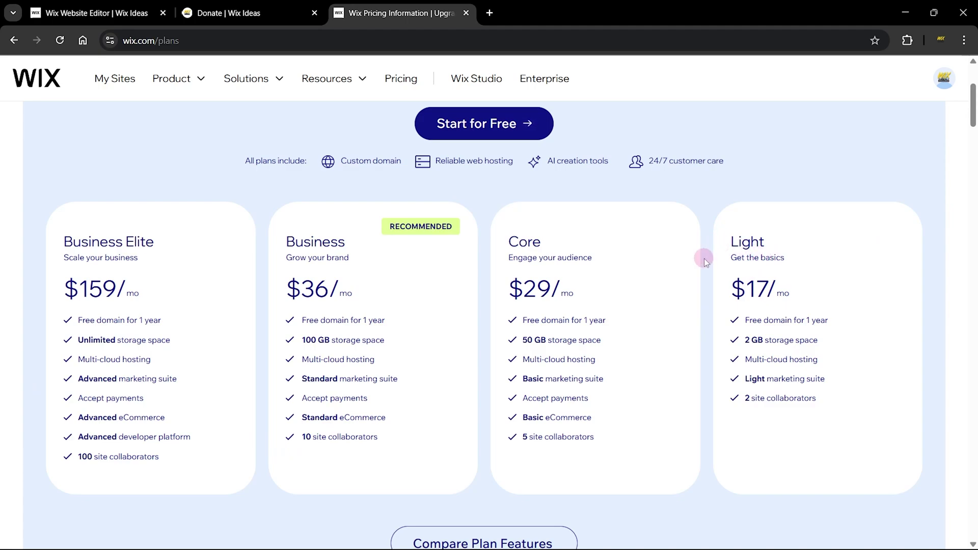
pyautogui.hotkey('ctrl', 'w')
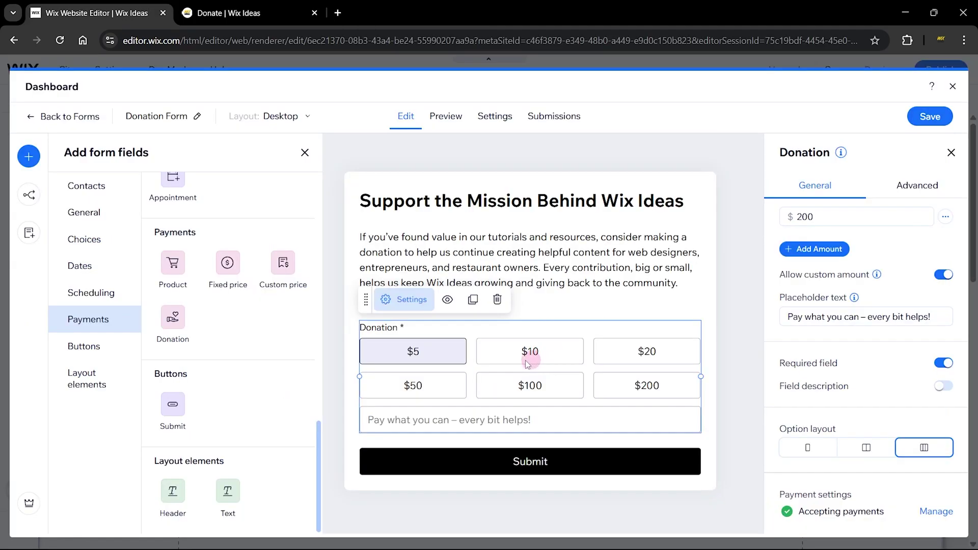
# Change the submit button text to 'Donate' and preview the form
pyautogui.click(494, 461)
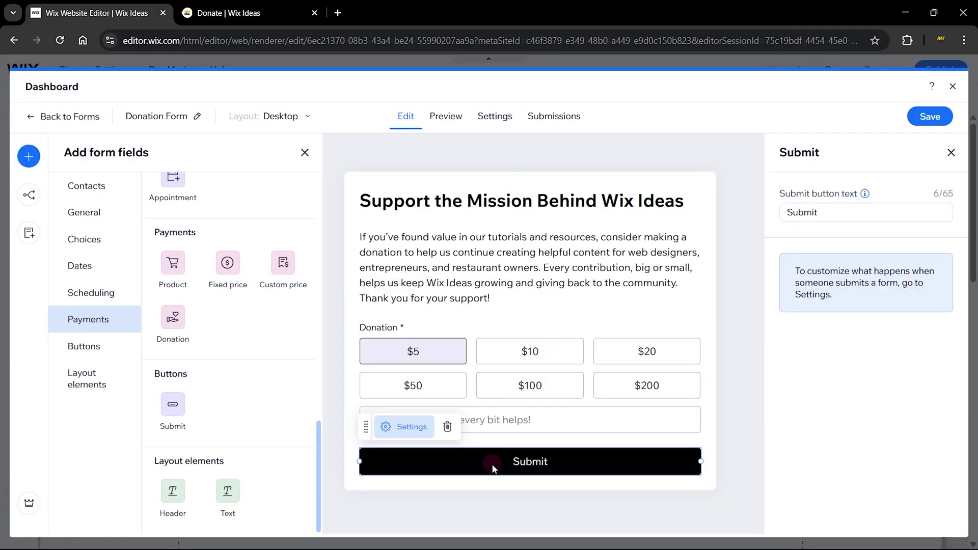
pyautogui.click(833, 218)
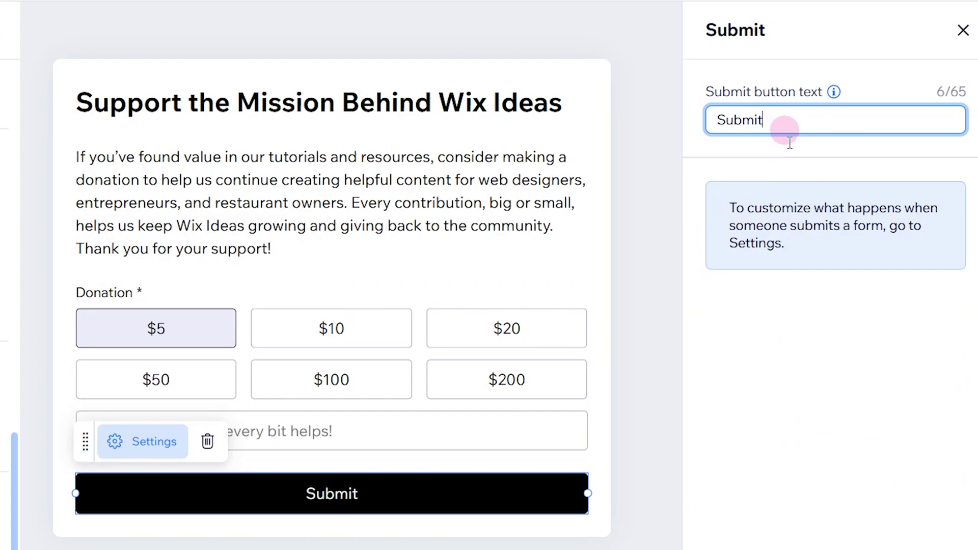
pyautogui.hotkey('ctrl', 'a')
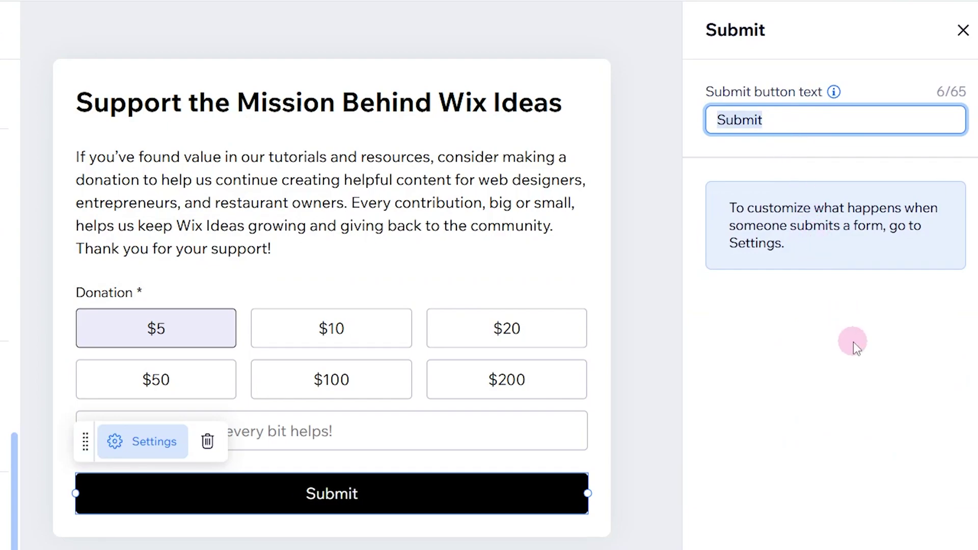
pyautogui.write('Donate')
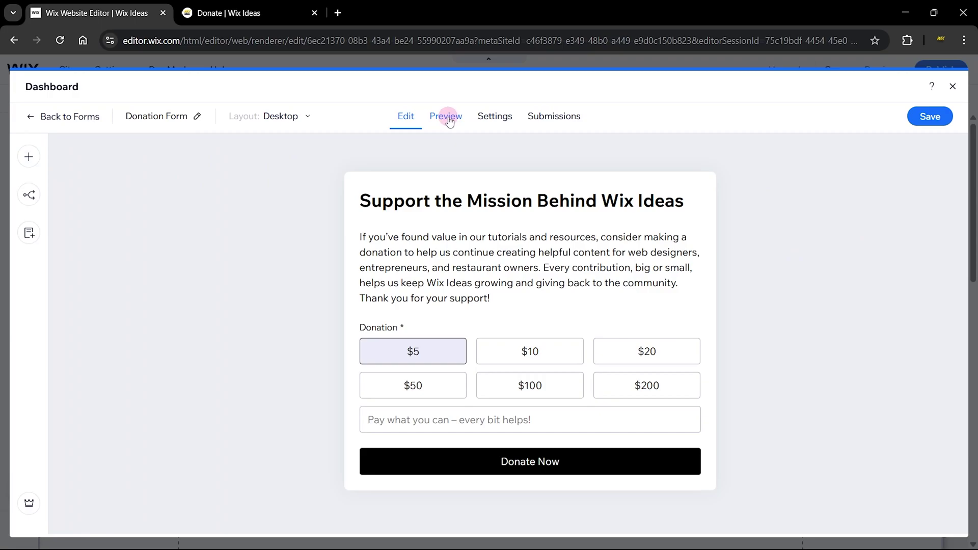
pyautogui.click(447, 118)
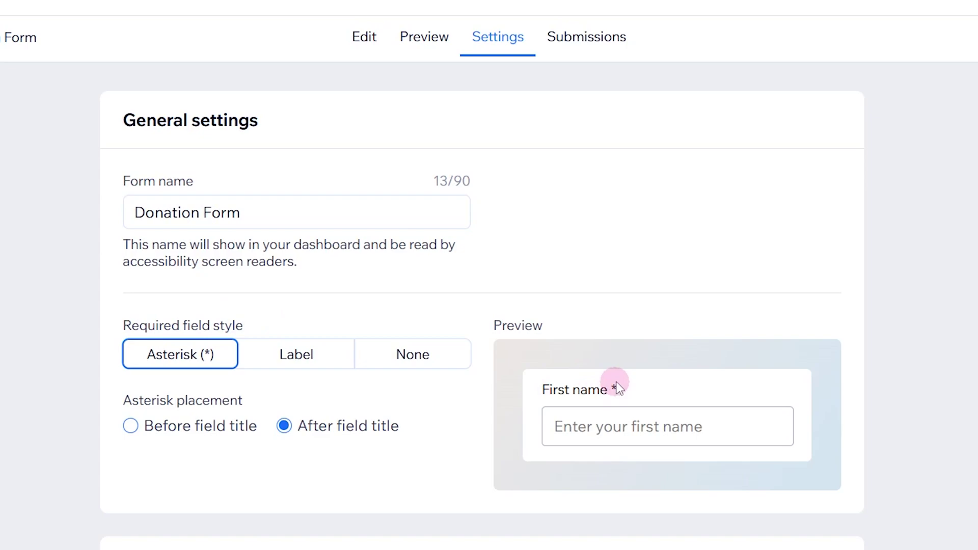
# Mark required fields with a (Required) label and end the confirmation with 'donation. Redirecting. Please wait...'
pyautogui.click(312, 365)
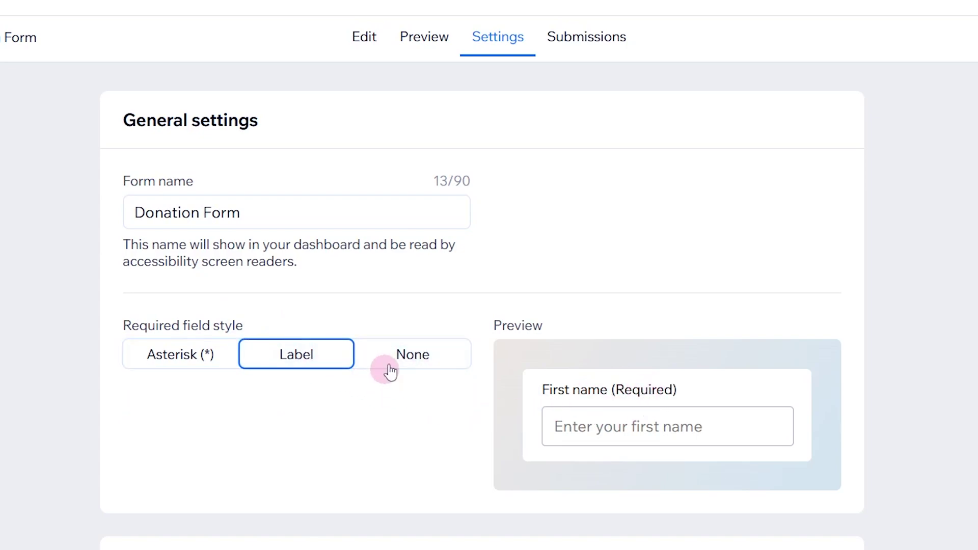
pyautogui.scroll(-3, 353, 416)
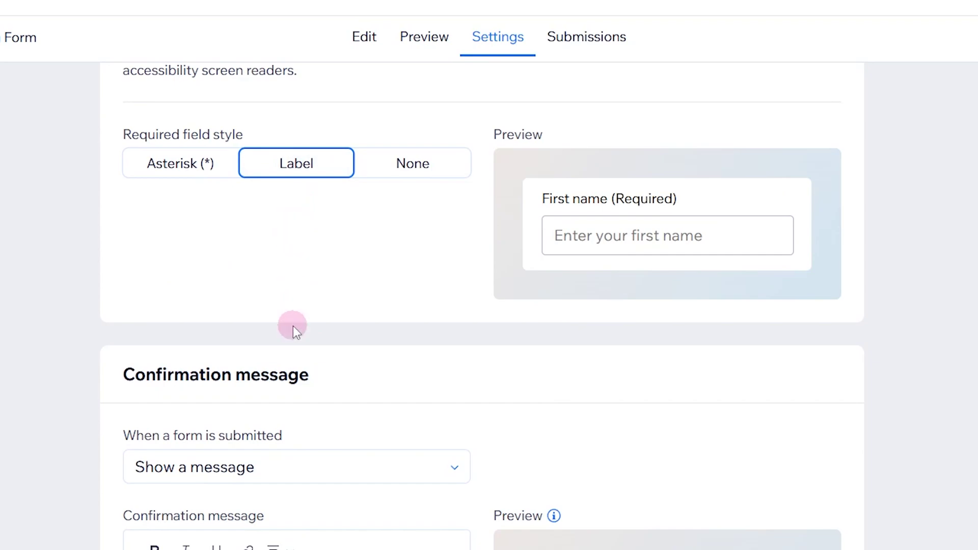
pyautogui.scroll(-3, 292, 326)
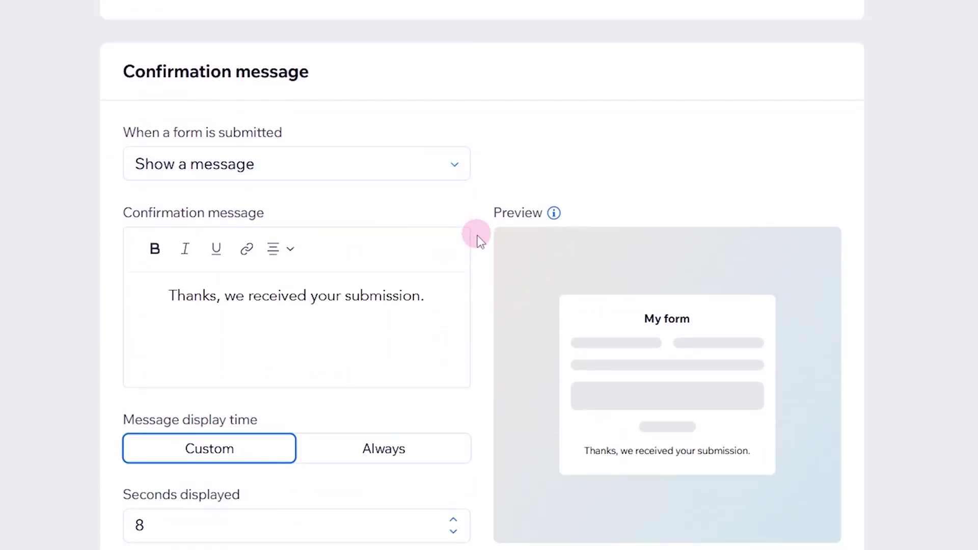
pyautogui.click(445, 302)
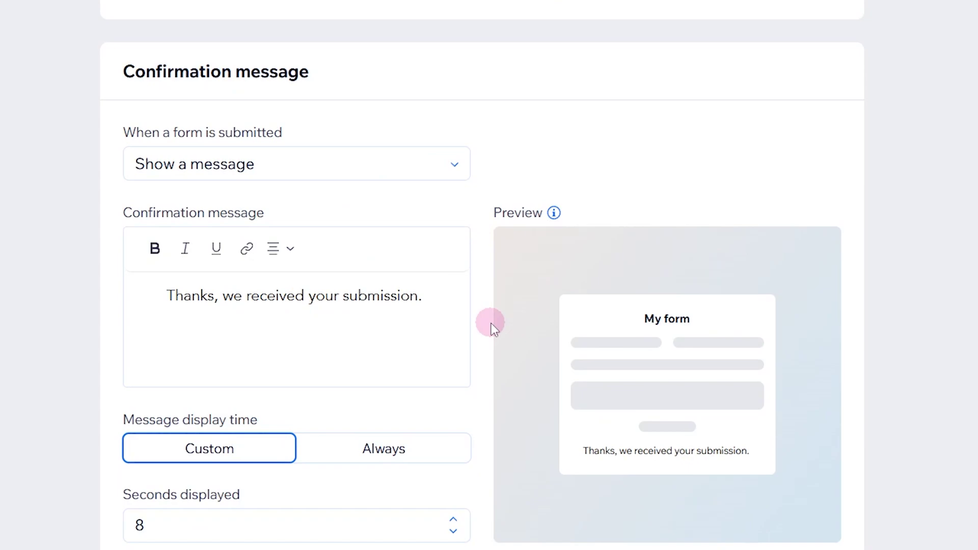
pyautogui.press('BackSpace')
pyautogui.press('BackSpace')
pyautogui.press('BackSpace')
pyautogui.press('BackSpace')
pyautogui.press('BackSpace')
pyautogui.press('BackSpace')
pyautogui.press('BackSpace')
pyautogui.press('BackSpace')
pyautogui.press('BackSpace')
pyautogui.press('BackSpace')
pyautogui.press('BackSpace')
pyautogui.press('BackSpace')
pyautogui.write('donation.')
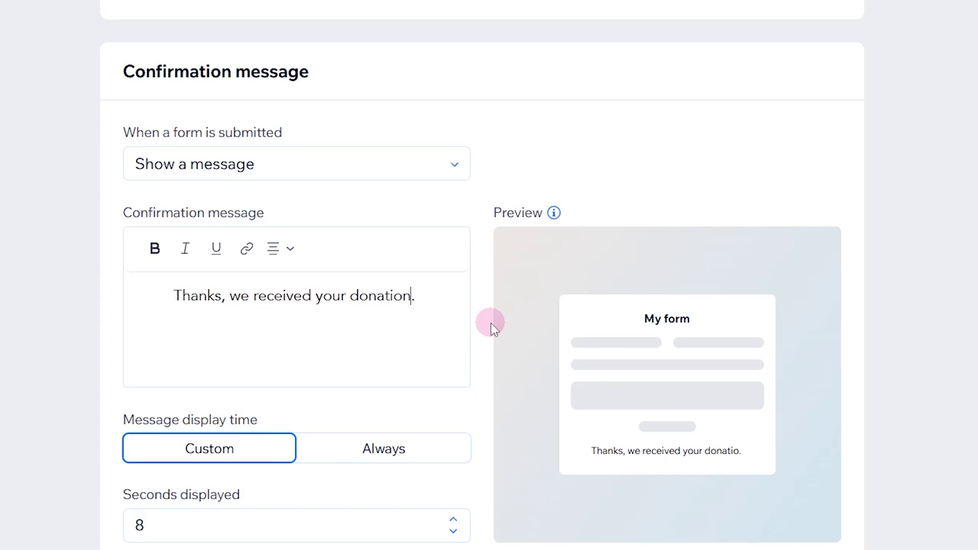
pyautogui.write(' R')
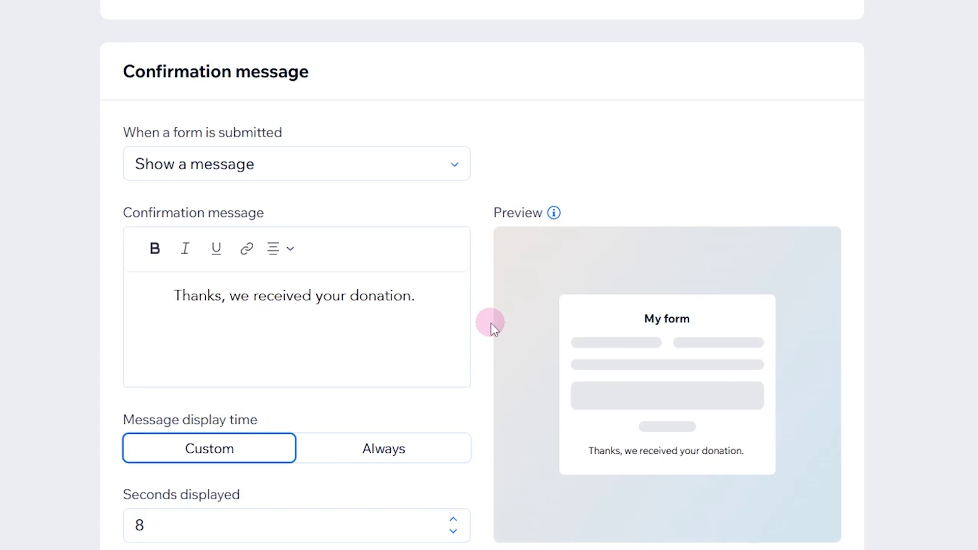
pyautogui.write('edirecting. Please wait...')
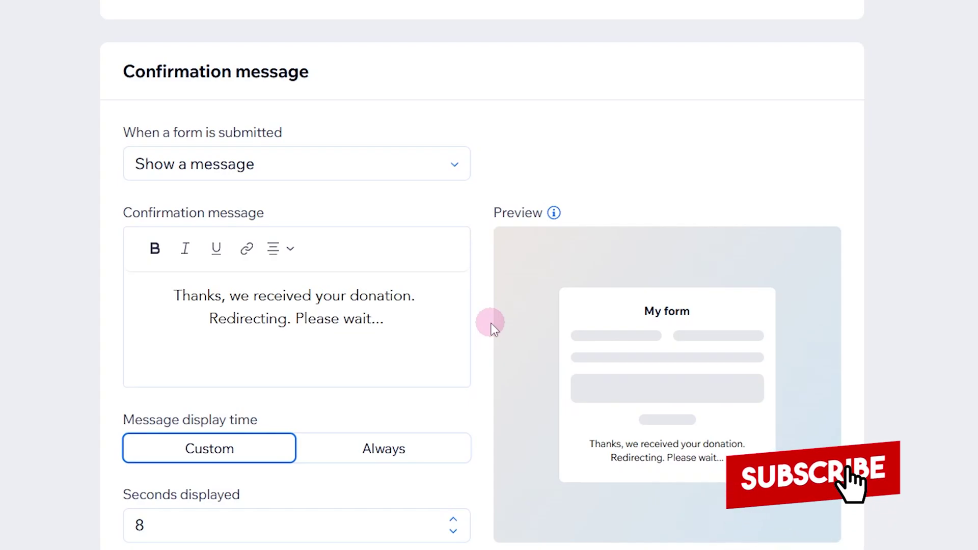
pyautogui.scroll(-5, 492, 323)
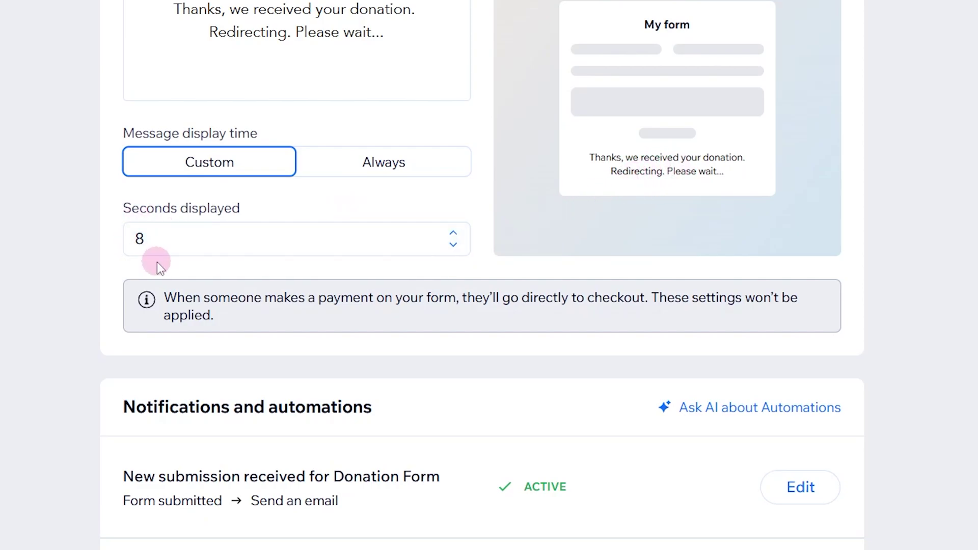
# Scroll the form settings down to the Payments section
pyautogui.scroll(-4, 278, 194)
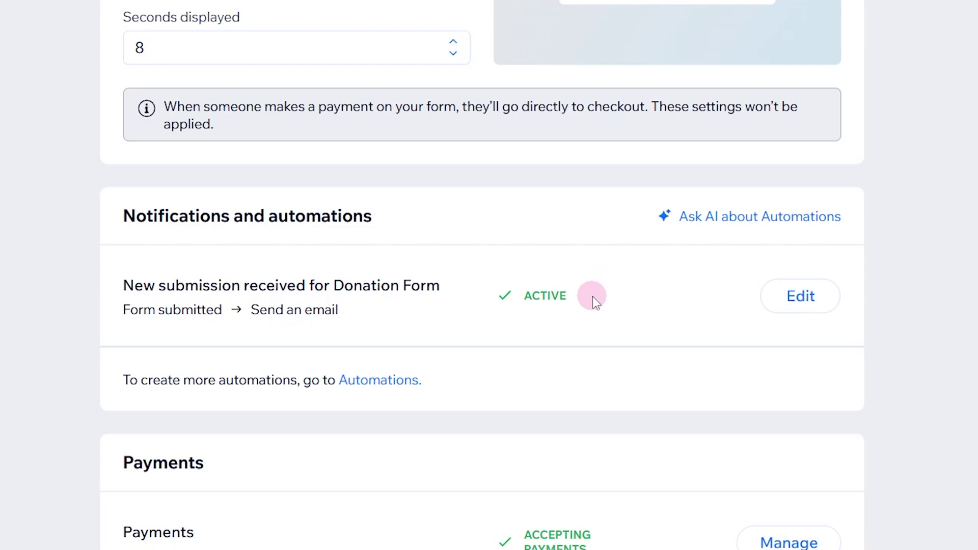
pyautogui.scroll(-8, 592, 296)
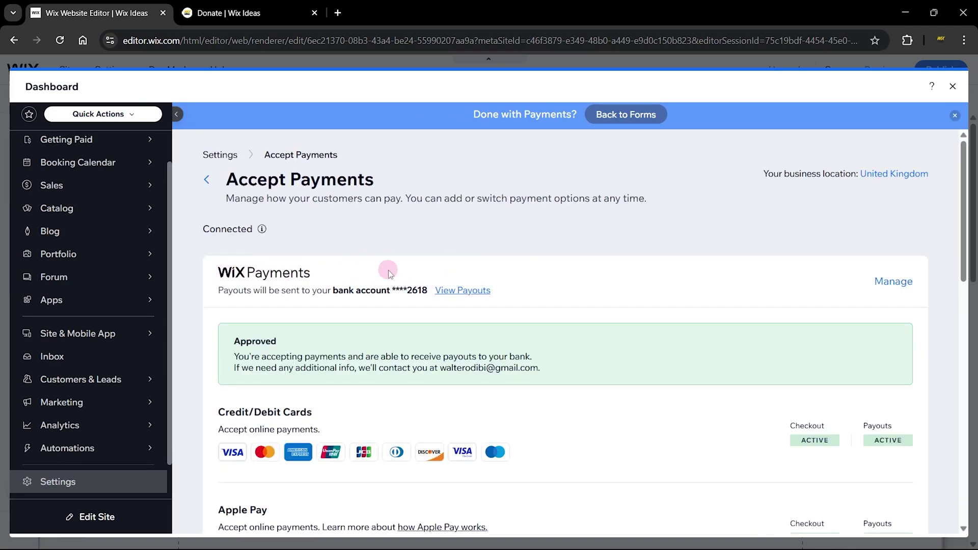
# Go from Accept Payments back to the Donation Form settings via Back to Forms
pyautogui.scroll(-10, 388, 270)
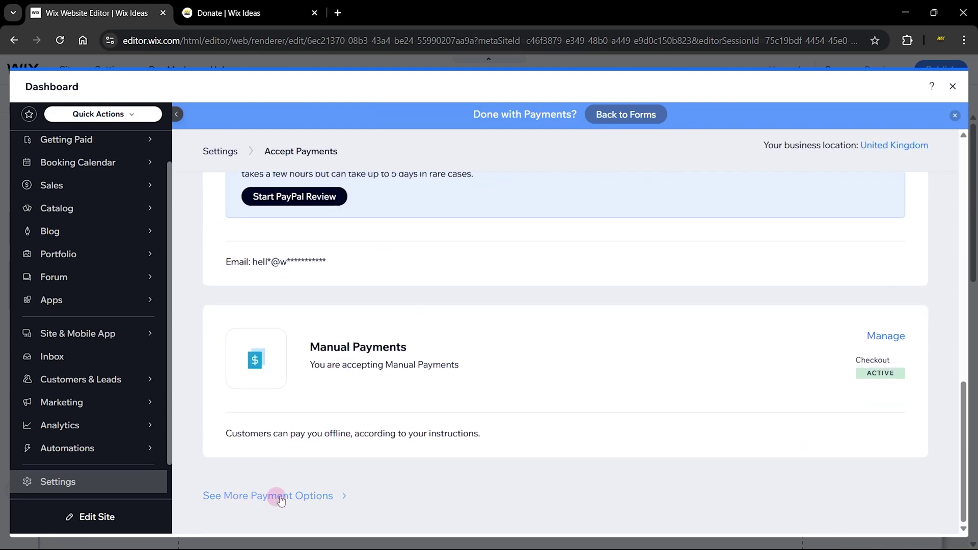
pyautogui.scroll(10, 281, 501)
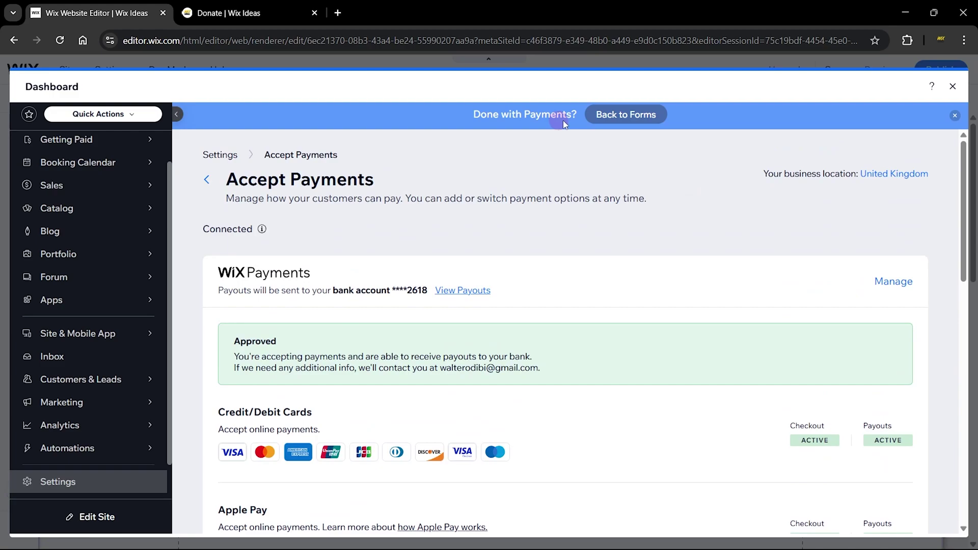
pyautogui.click(618, 117)
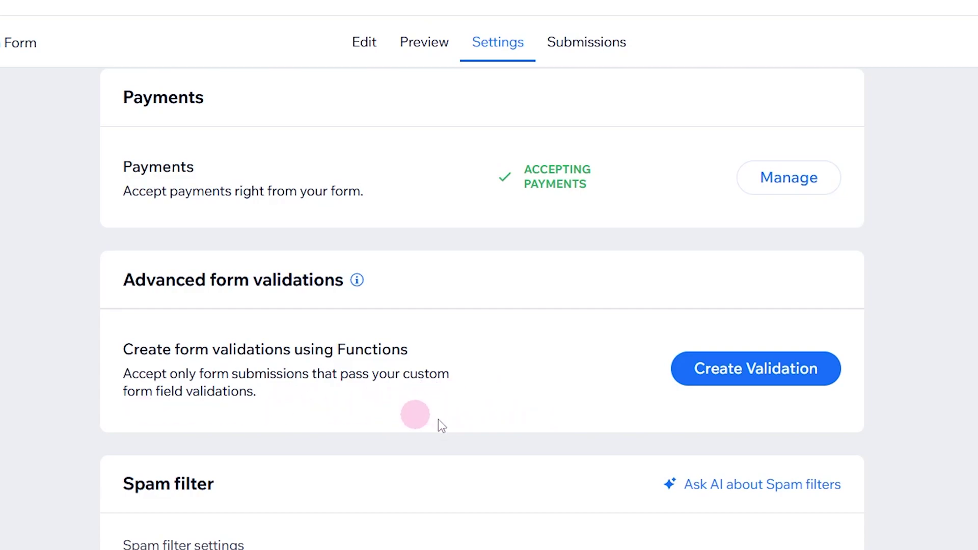
# Set the form's spam filter to Advanced and reCAPTCHA
pyautogui.scroll(-5, 560, 421)
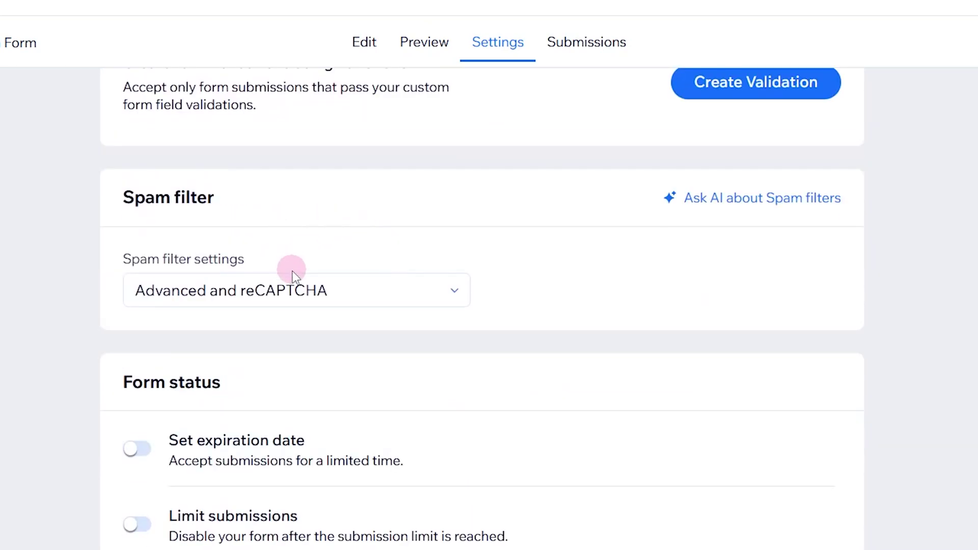
pyautogui.click(284, 290)
pyautogui.click(376, 384)
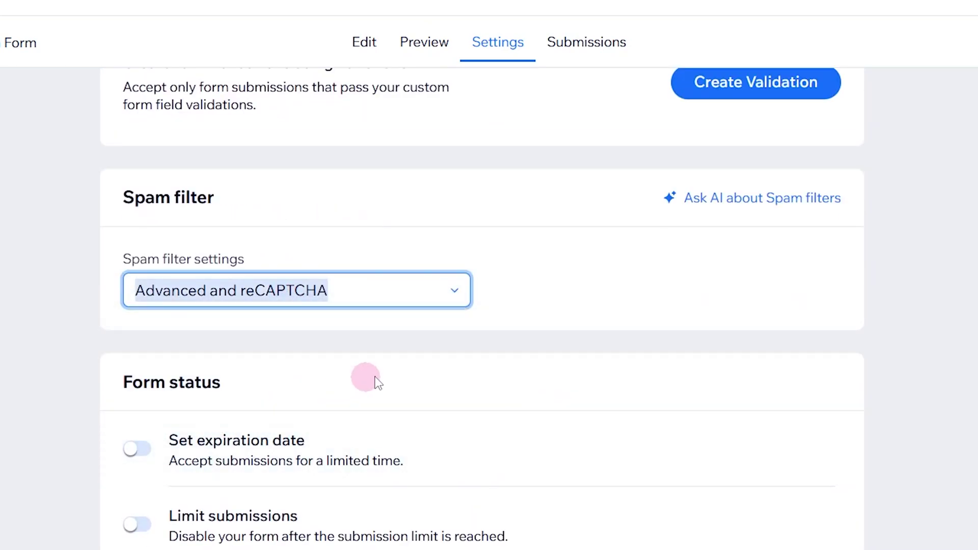
# Leave the expiration date and submission limit off, and drag the form box beneath the Donate banner
pyautogui.scroll(-3, 357, 316)
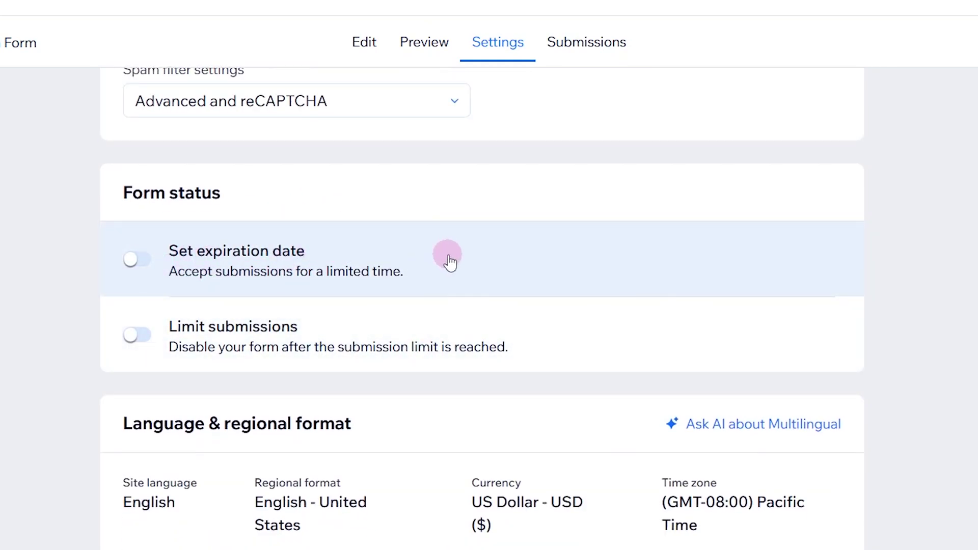
pyautogui.click(134, 261)
pyautogui.scroll(-5, 124, 377)
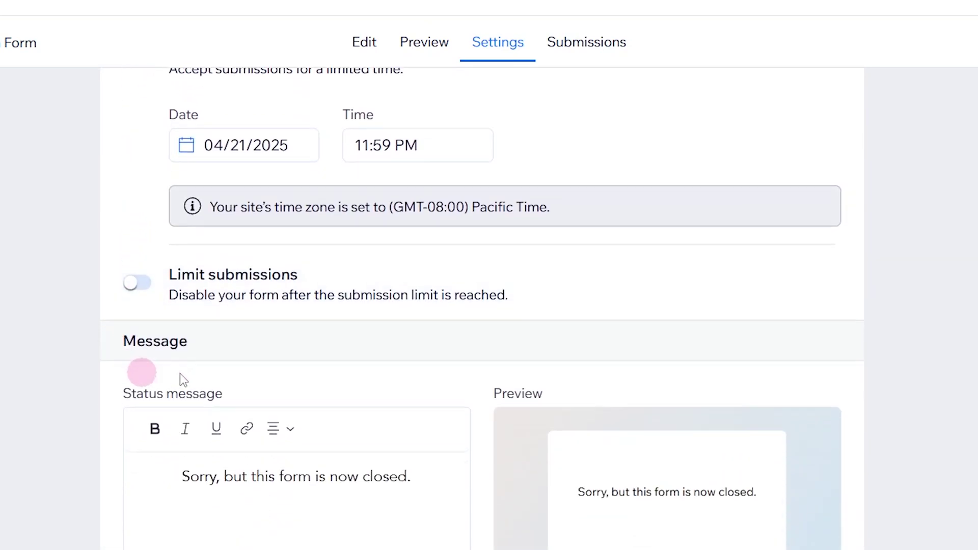
pyautogui.scroll(2, 284, 436)
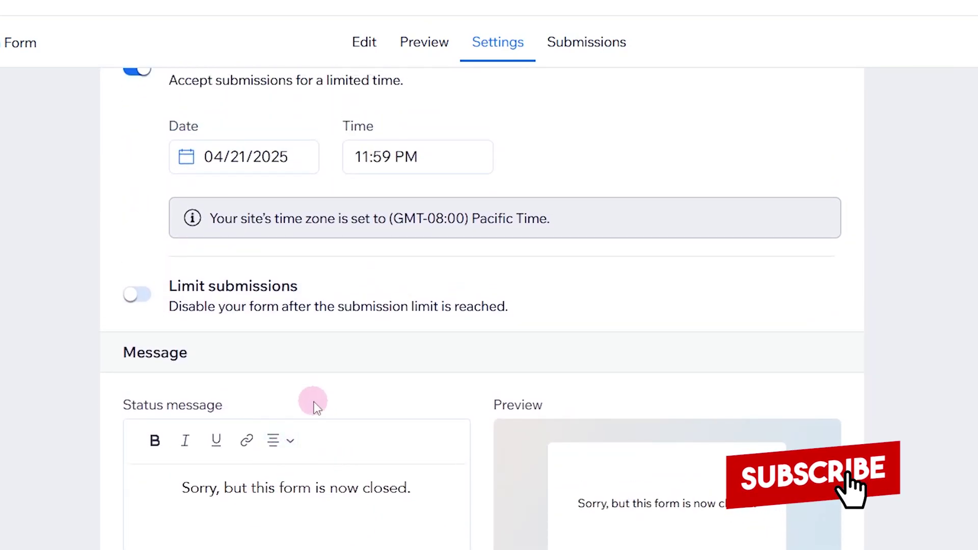
pyautogui.scroll(2, 312, 404)
pyautogui.click(137, 164)
pyautogui.click(138, 333)
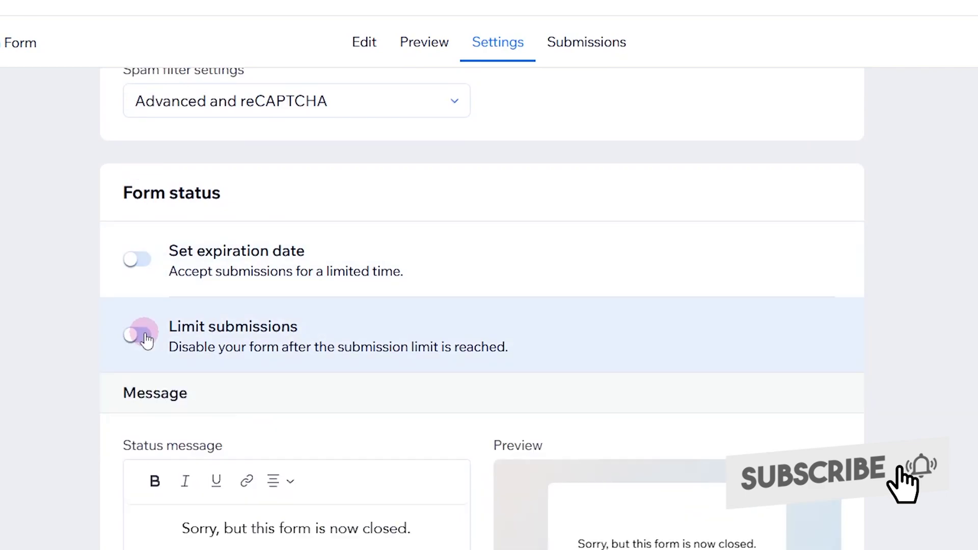
pyautogui.scroll(-2, 146, 339)
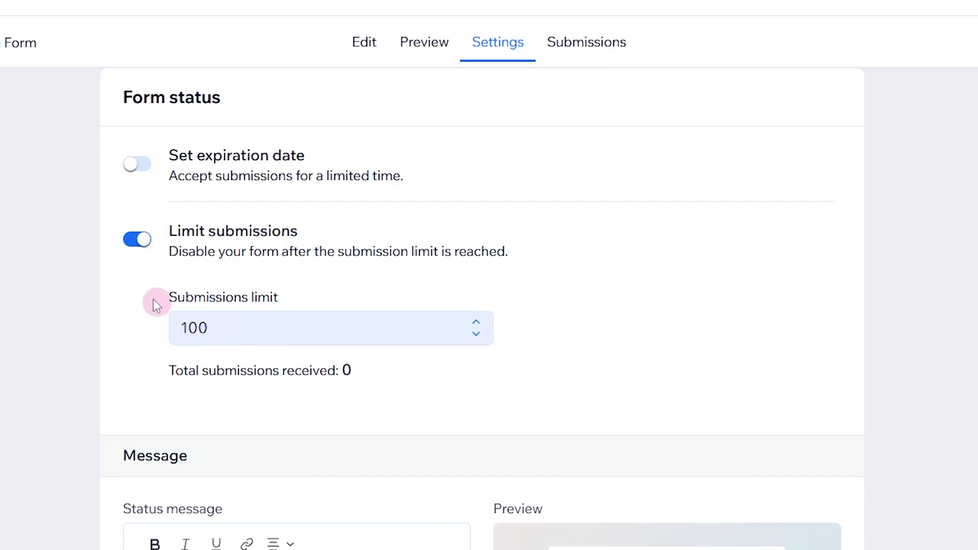
pyautogui.click(141, 241)
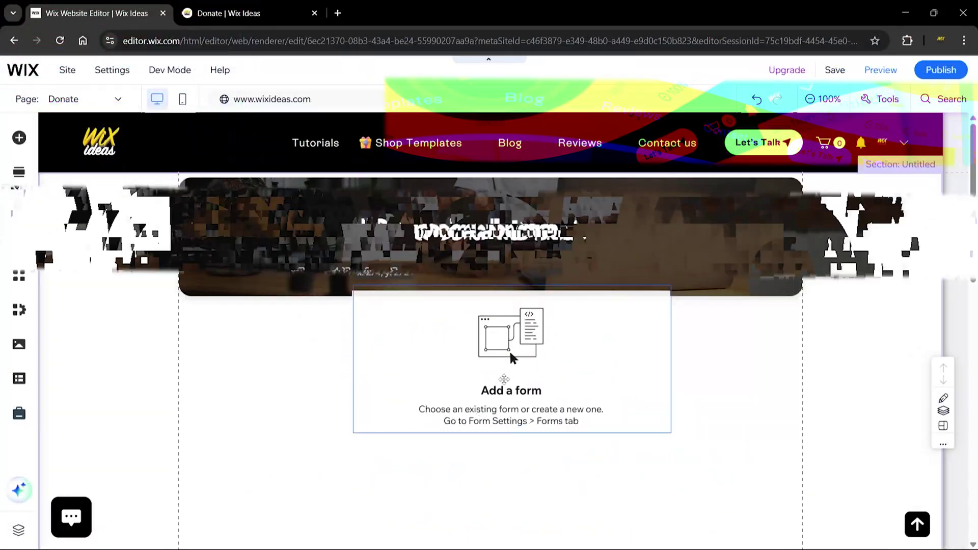
pyautogui.moveTo(504, 379); pyautogui.dragTo(358, 401)
# Widen the form box to the right and load the existing Donation Form into it
pyautogui.moveTo(524, 385); pyautogui.dragTo(742, 384)
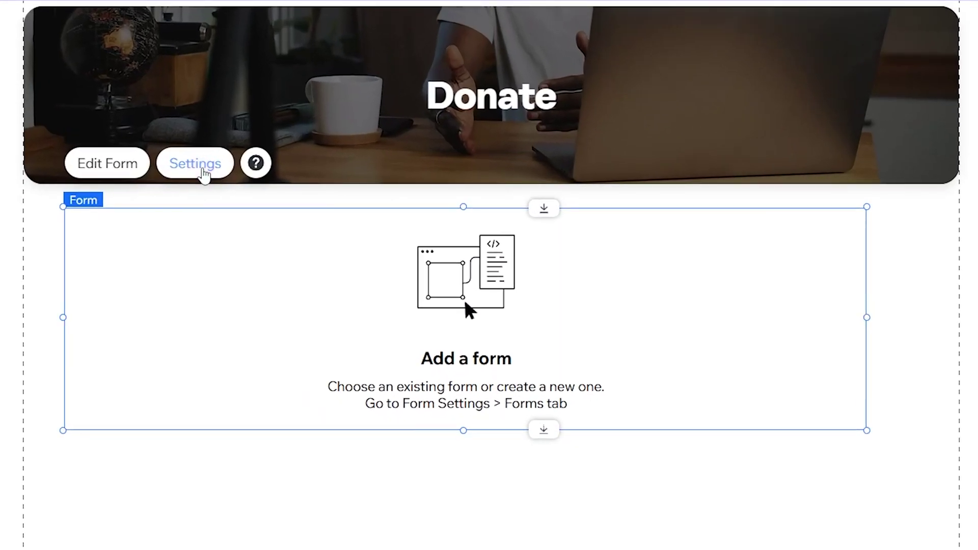
pyautogui.click(298, 286)
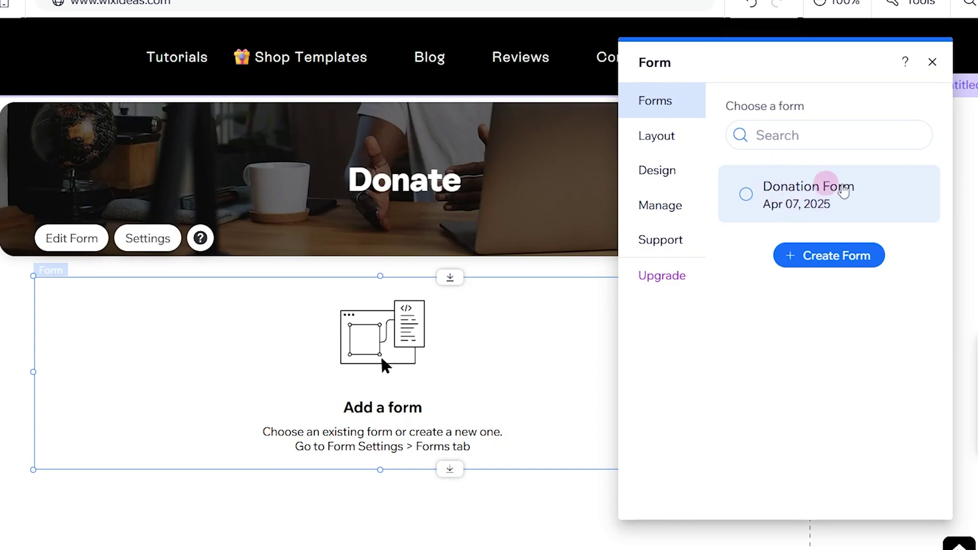
pyautogui.click(863, 203)
pyautogui.click(841, 202)
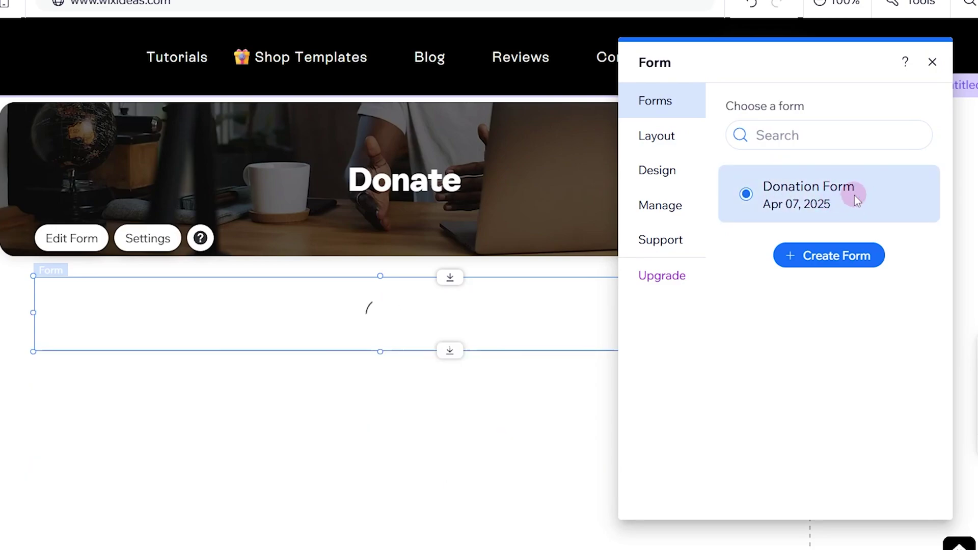
pyautogui.click(932, 62)
# Extend the form's page section downward so the whole donation form fits
pyautogui.scroll(-4, 868, 340)
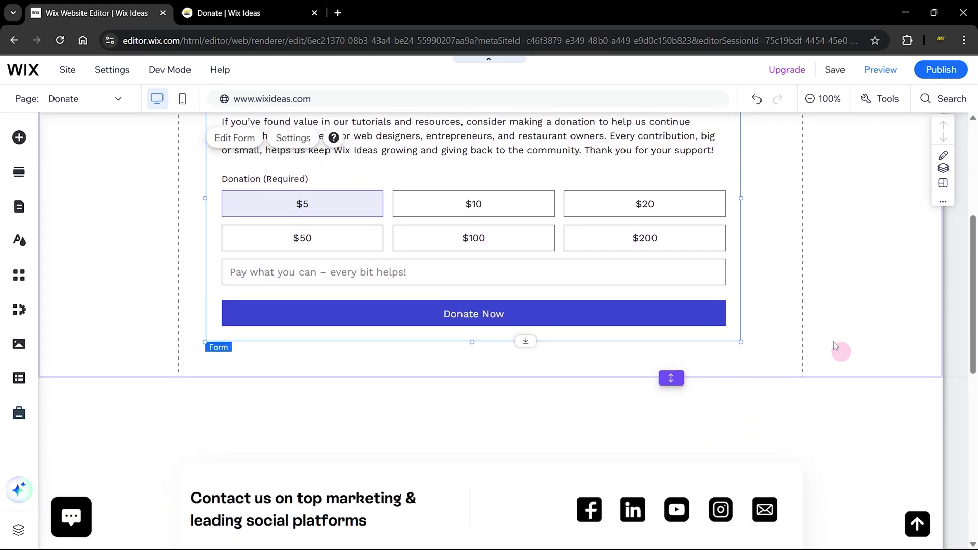
pyautogui.click(707, 349)
pyautogui.moveTo(678, 380); pyautogui.dragTo(673, 485)
pyautogui.scroll(2, 789, 372)
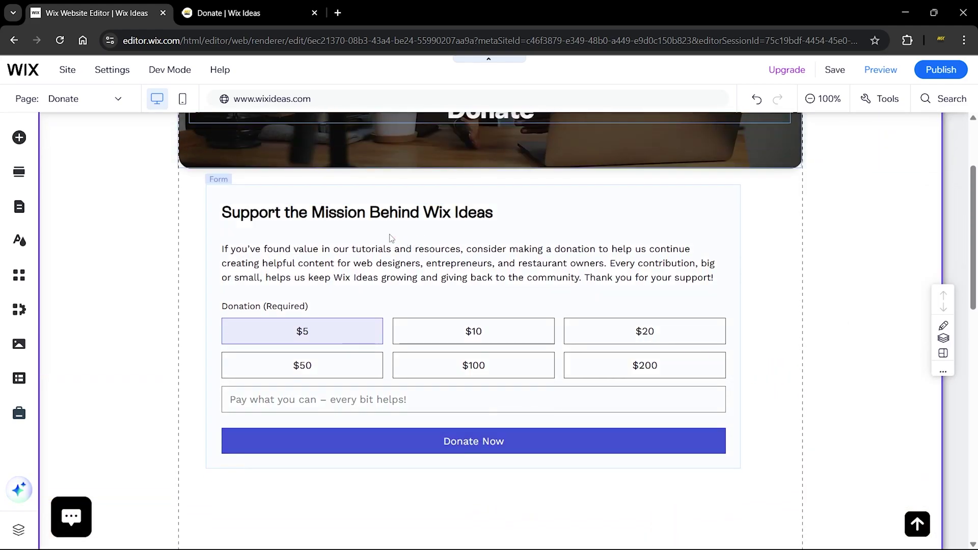
pyautogui.click(389, 224)
# Give the form fields a 10 px corner radius under Design > Form Fields
pyautogui.click(299, 157)
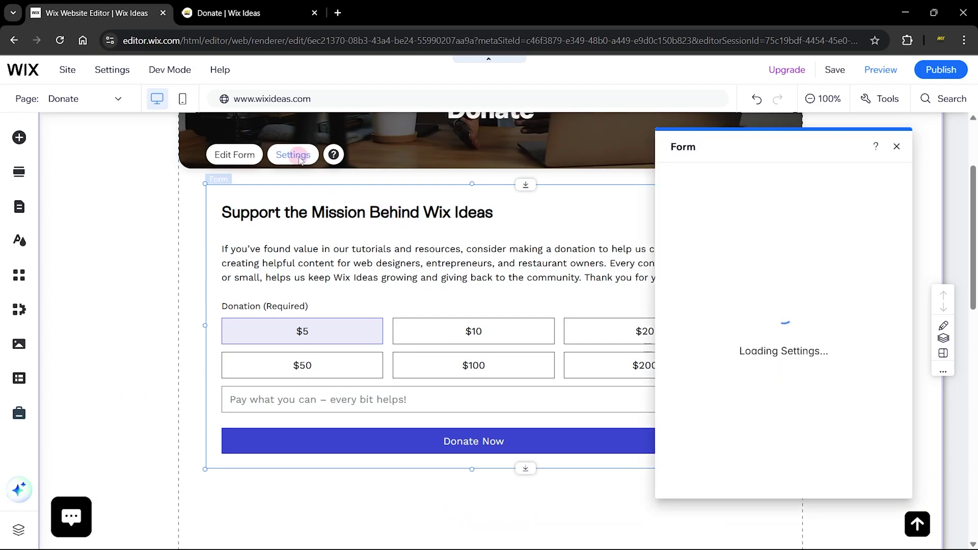
pyautogui.click(685, 224)
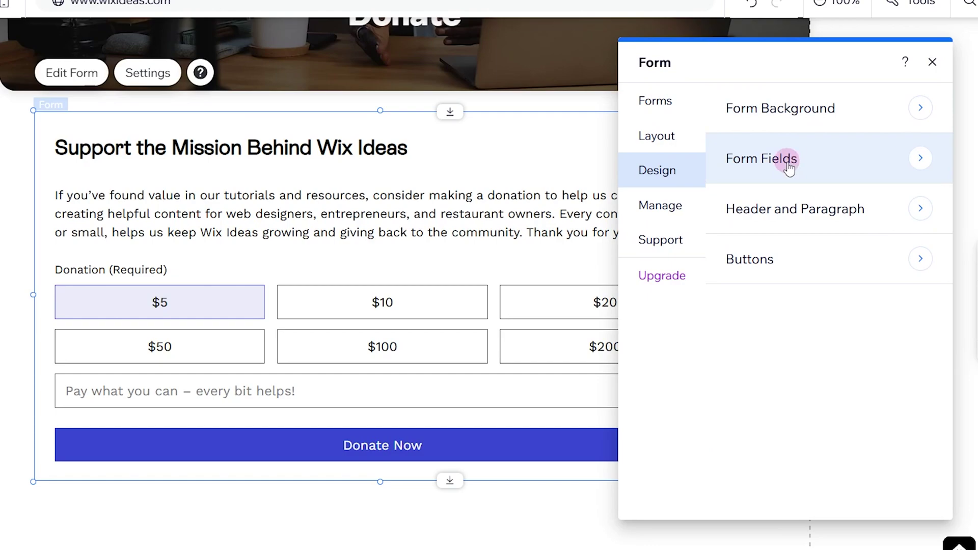
pyautogui.click(737, 160)
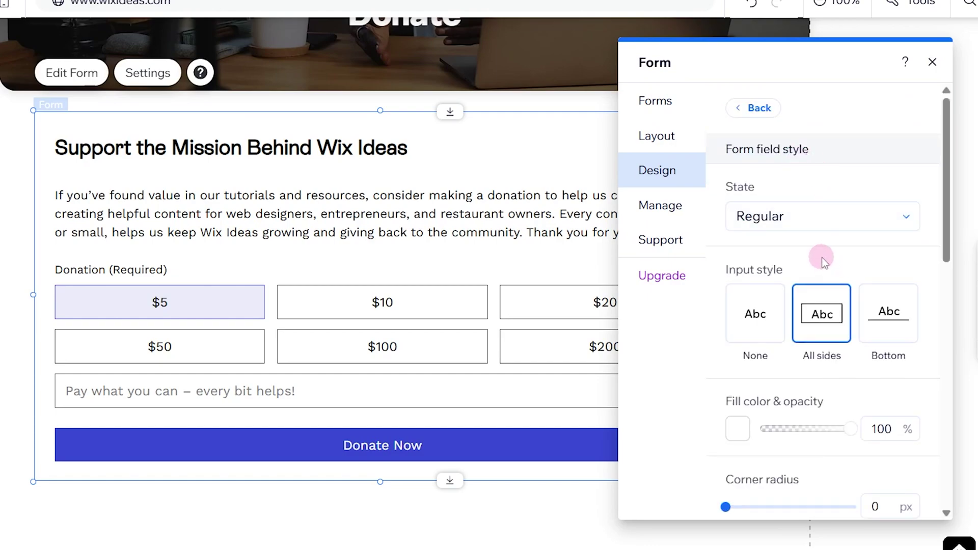
pyautogui.scroll(-5, 822, 257)
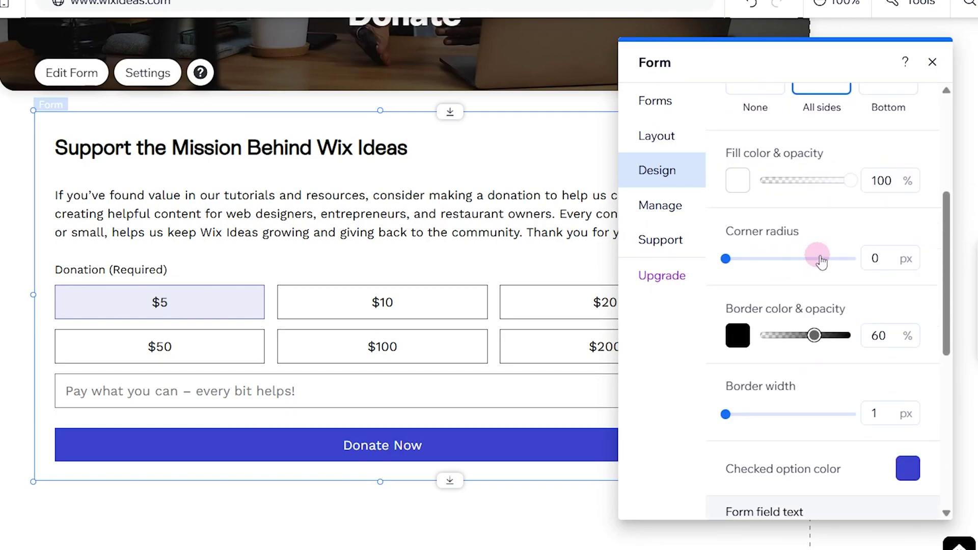
pyautogui.click(875, 257)
pyautogui.write('10')
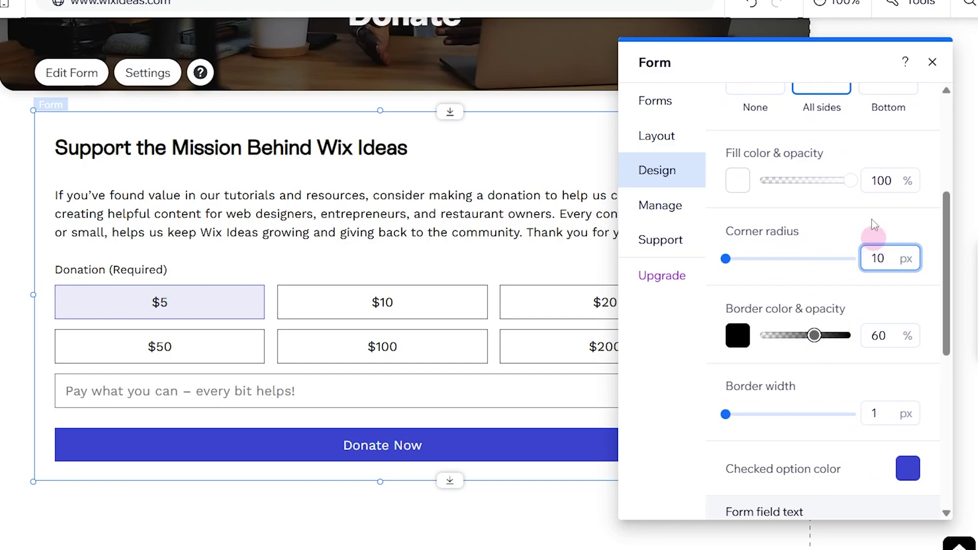
pyautogui.click(837, 236)
# Make the field borders light grey with a width of 2
pyautogui.click(738, 335)
pyautogui.click(817, 331)
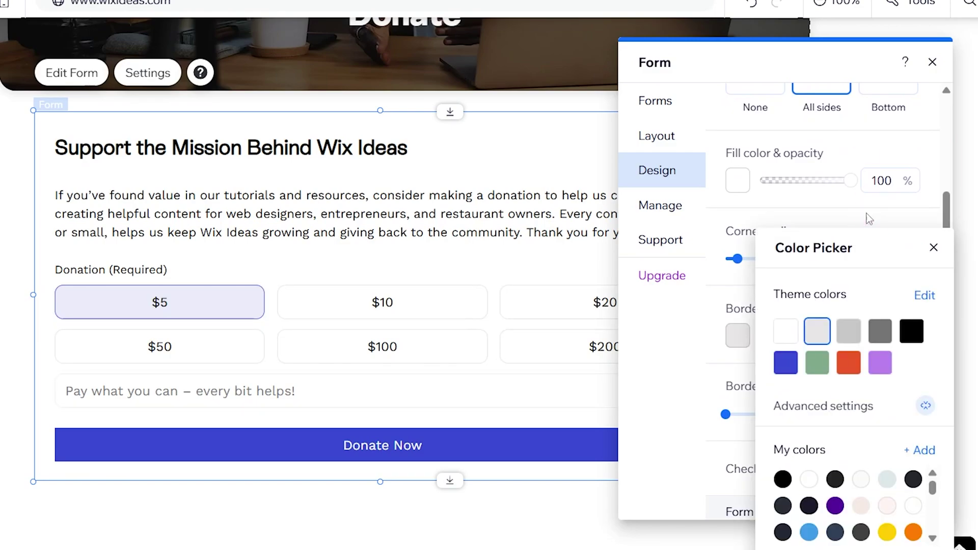
pyautogui.click(869, 216)
pyautogui.click(877, 410)
pyautogui.write('2')
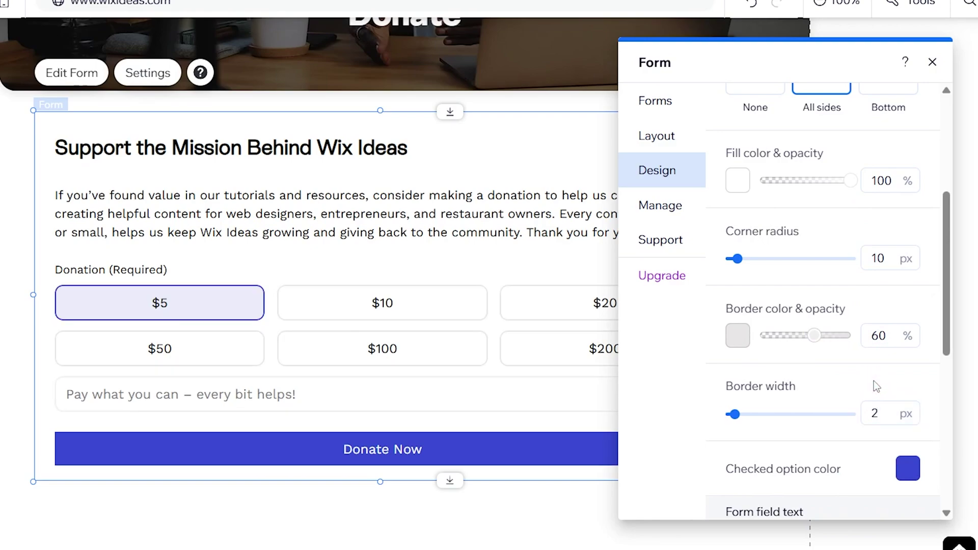
pyautogui.scroll(-3, 874, 382)
# Set the checked option colour to yellow so the selected amount highlights
pyautogui.click(911, 304)
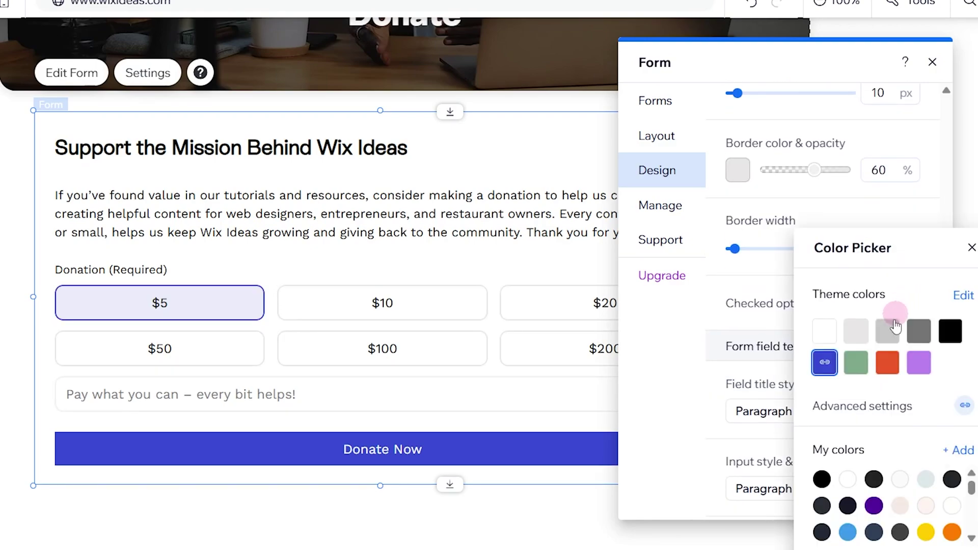
pyautogui.click(926, 533)
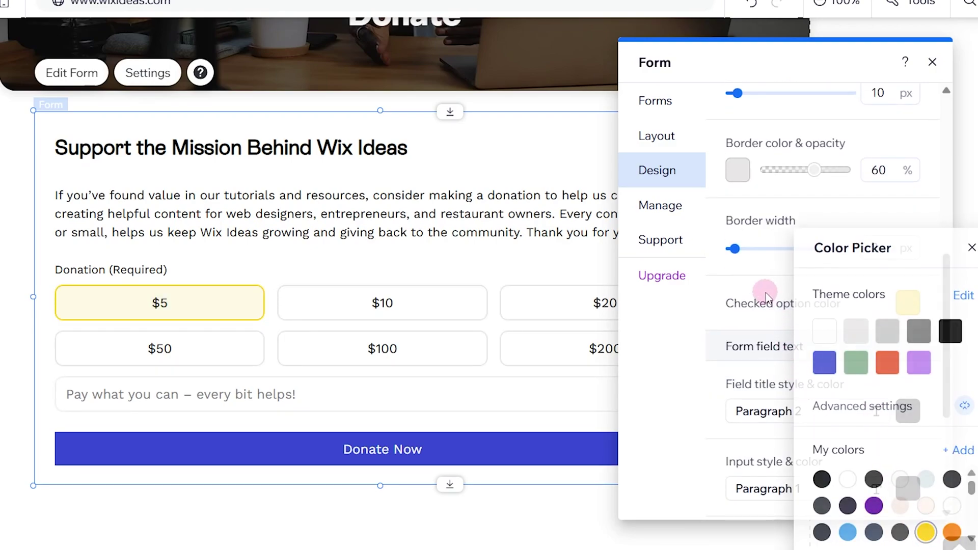
pyautogui.click(767, 293)
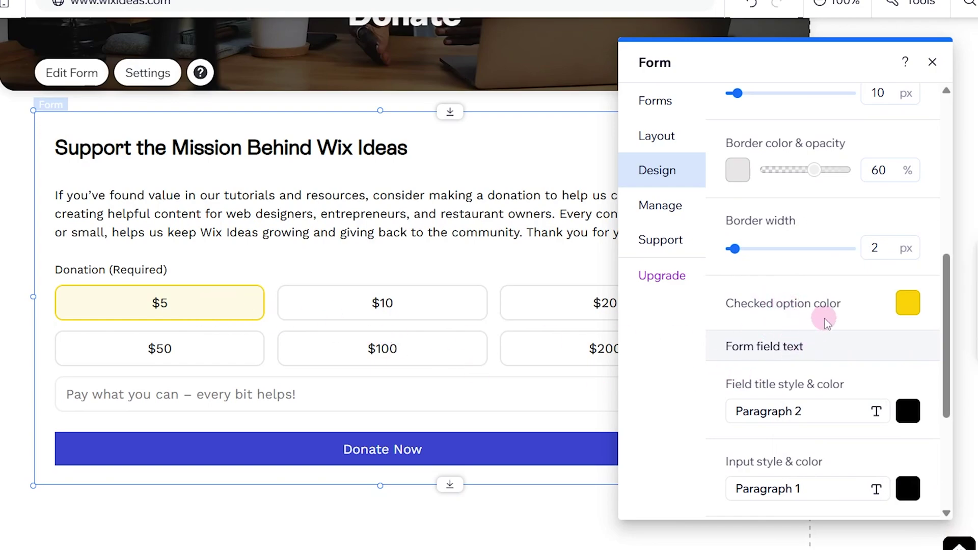
pyautogui.scroll(-3, 765, 306)
pyautogui.scroll(-2, 826, 322)
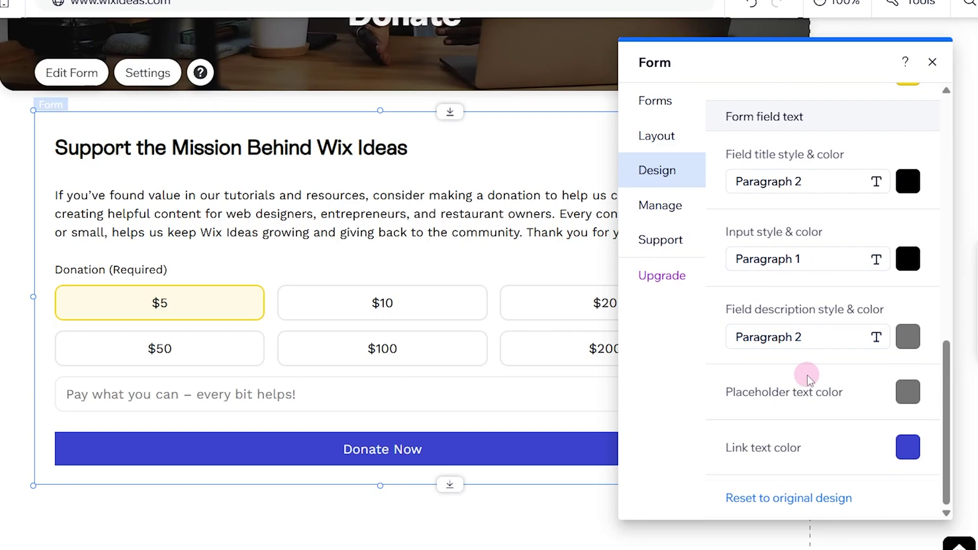
pyautogui.scroll(10, 815, 387)
# Set the fields' Hover-state border colour to yellow and return to the Design categories
pyautogui.click(812, 218)
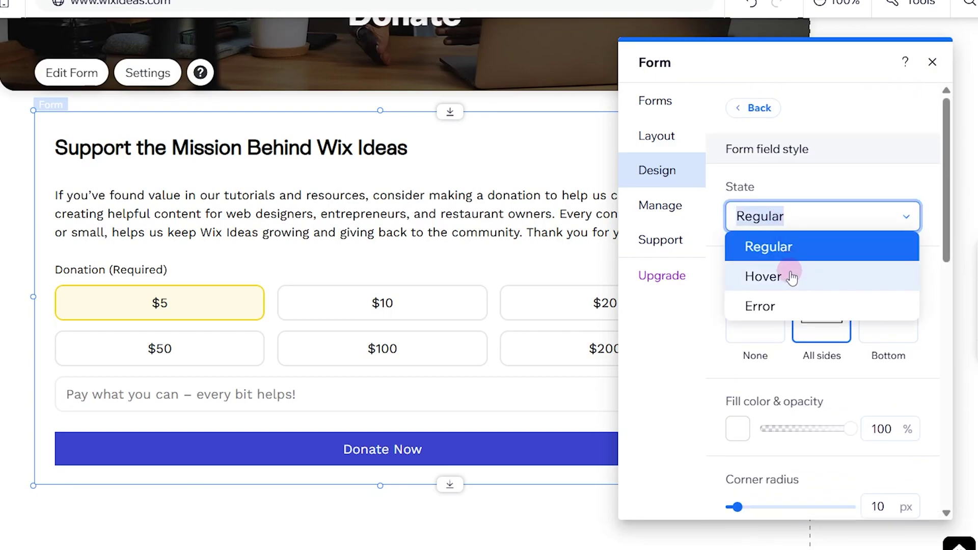
pyautogui.click(791, 276)
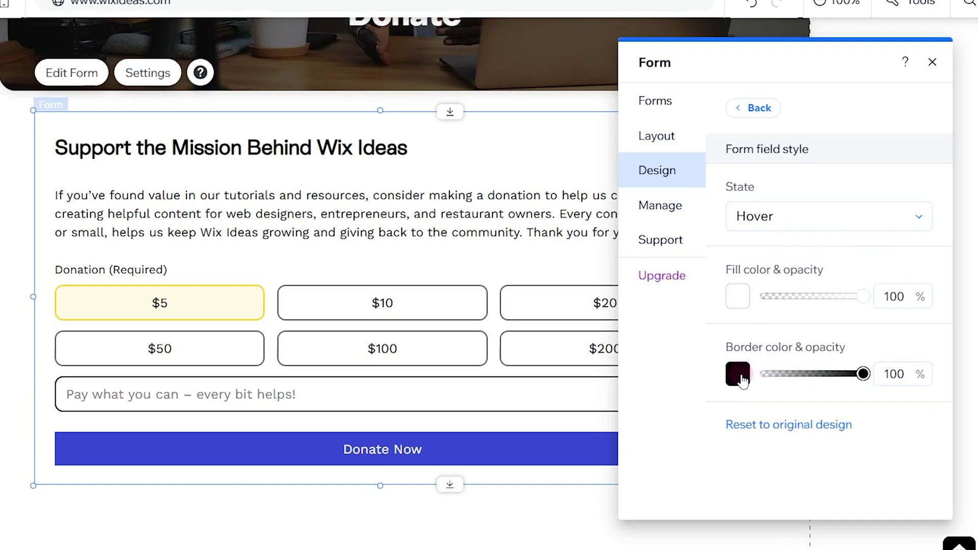
pyautogui.click(737, 375)
pyautogui.click(886, 533)
pyautogui.click(713, 346)
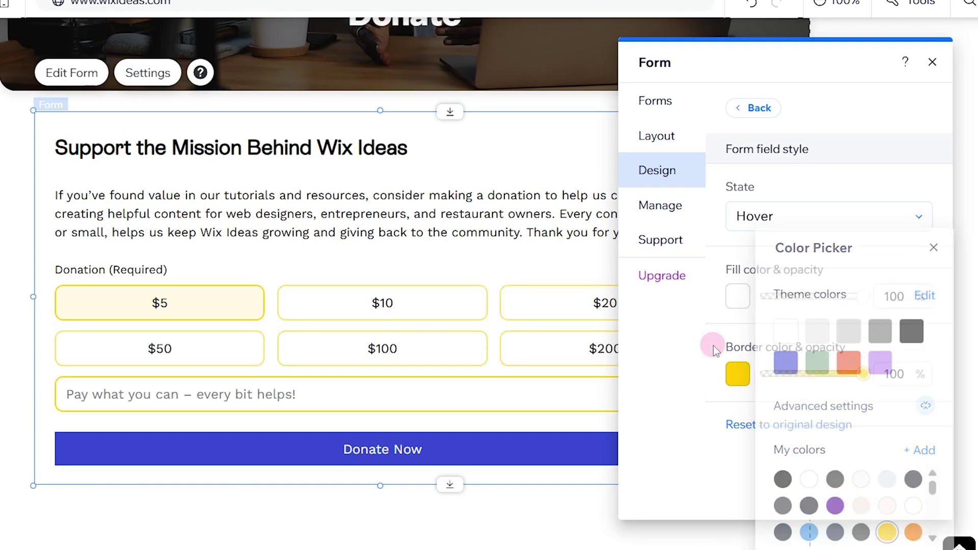
pyautogui.click(729, 216)
pyautogui.click(758, 108)
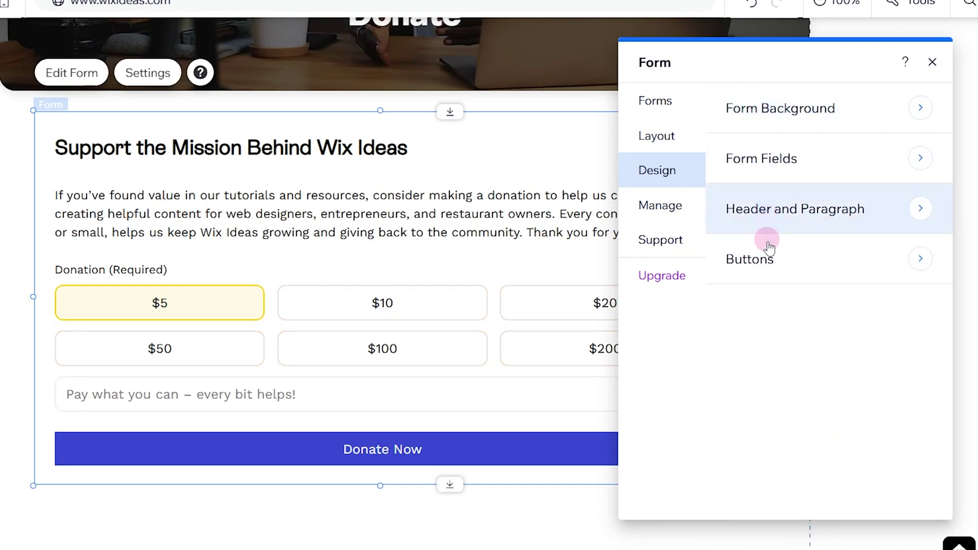
pyautogui.click(790, 221)
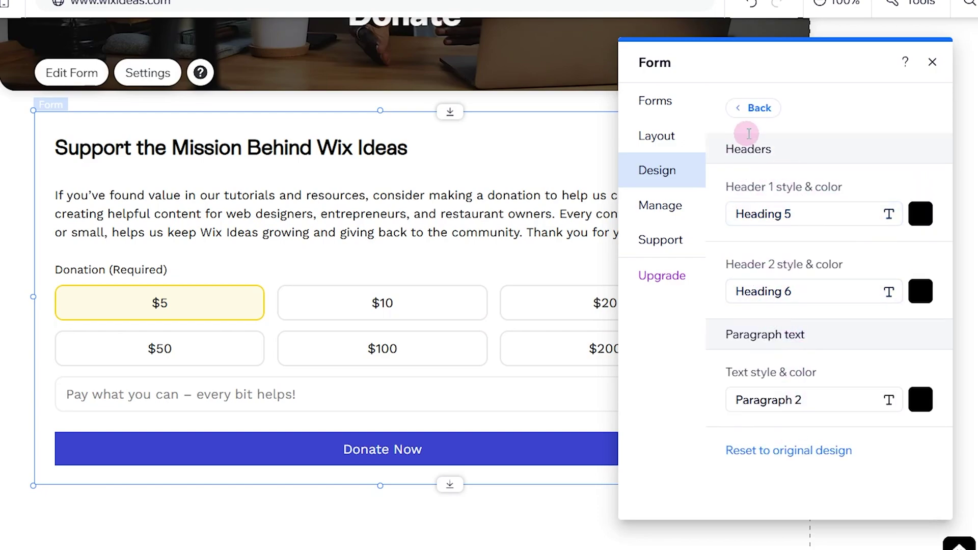
pyautogui.click(758, 108)
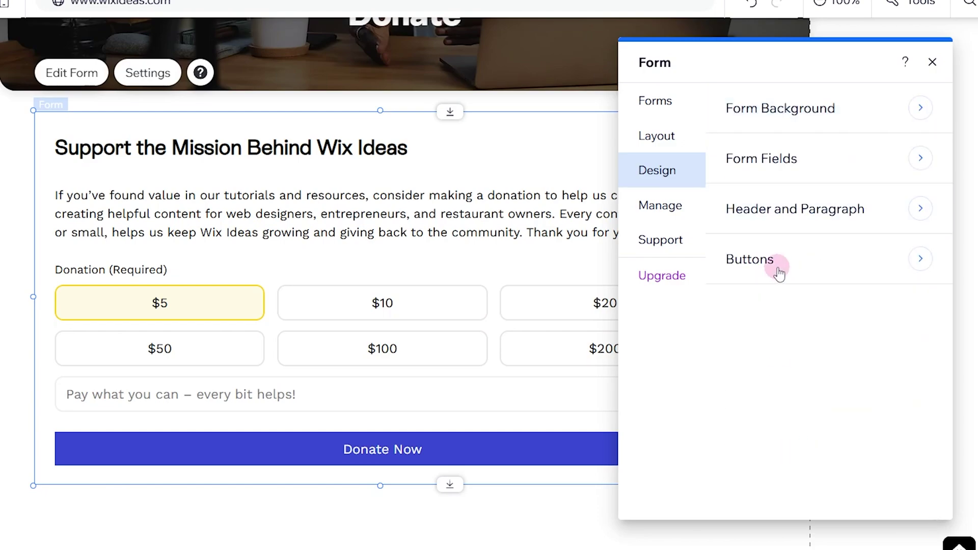
# Give the Submit button the fully rounded pill style with bold Donate Now text
pyautogui.click(779, 268)
pyautogui.click(767, 158)
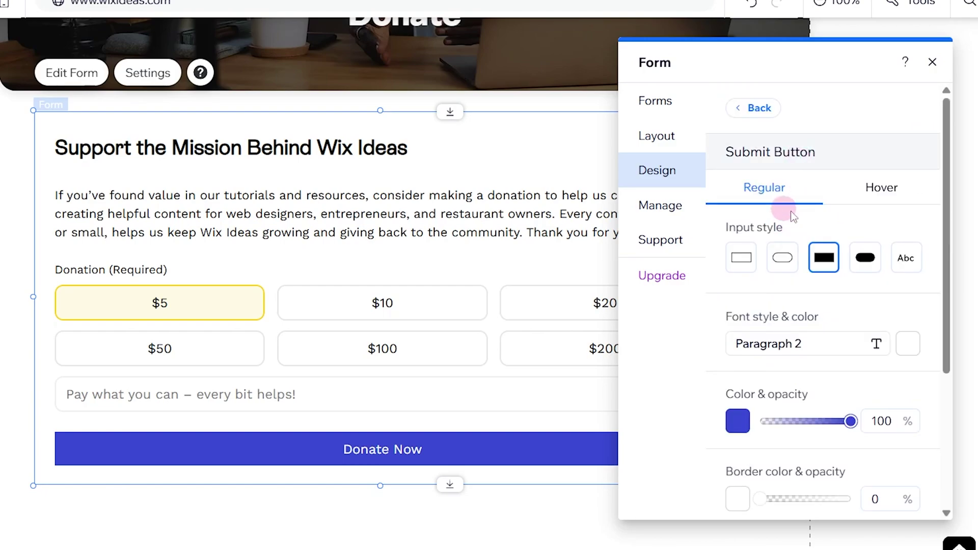
pyautogui.click(866, 260)
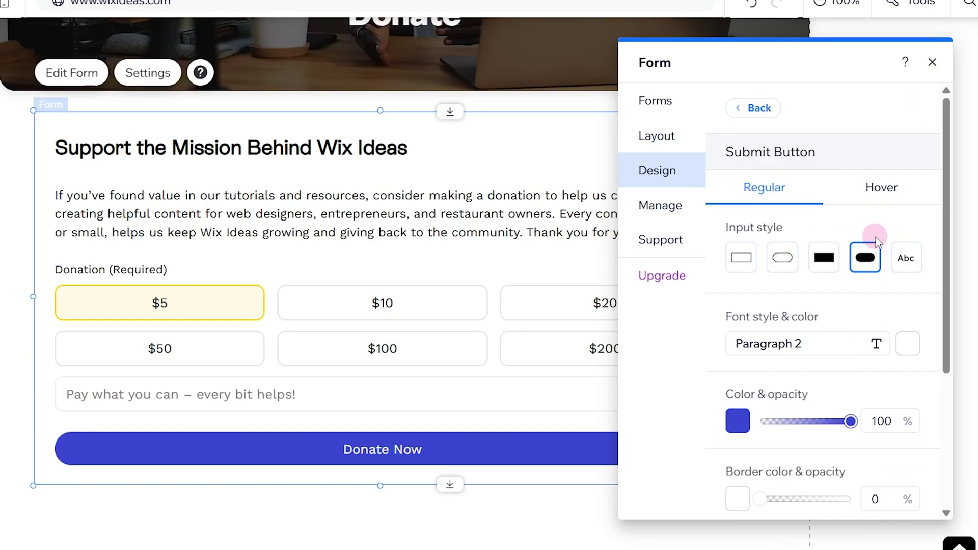
pyautogui.scroll(-3, 851, 254)
pyautogui.scroll(-1, 802, 214)
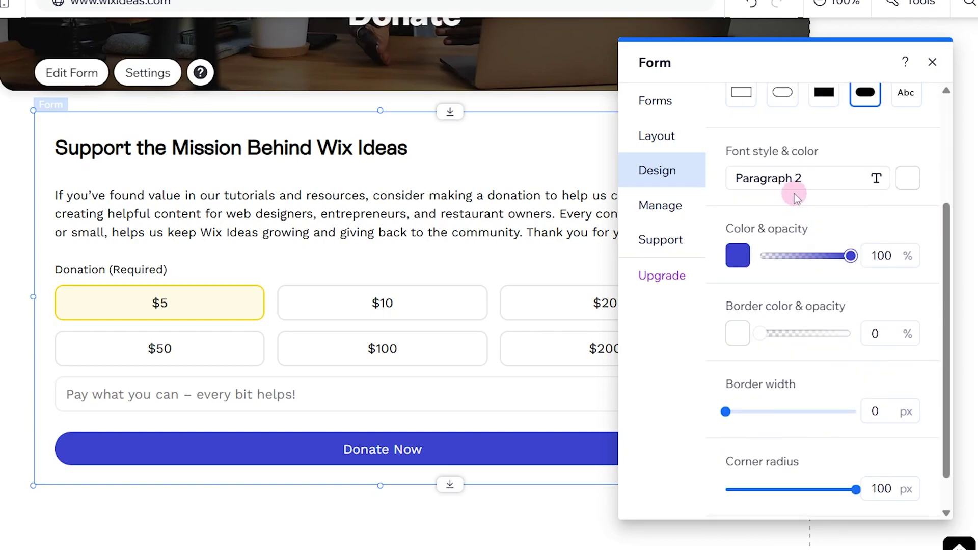
pyautogui.click(788, 179)
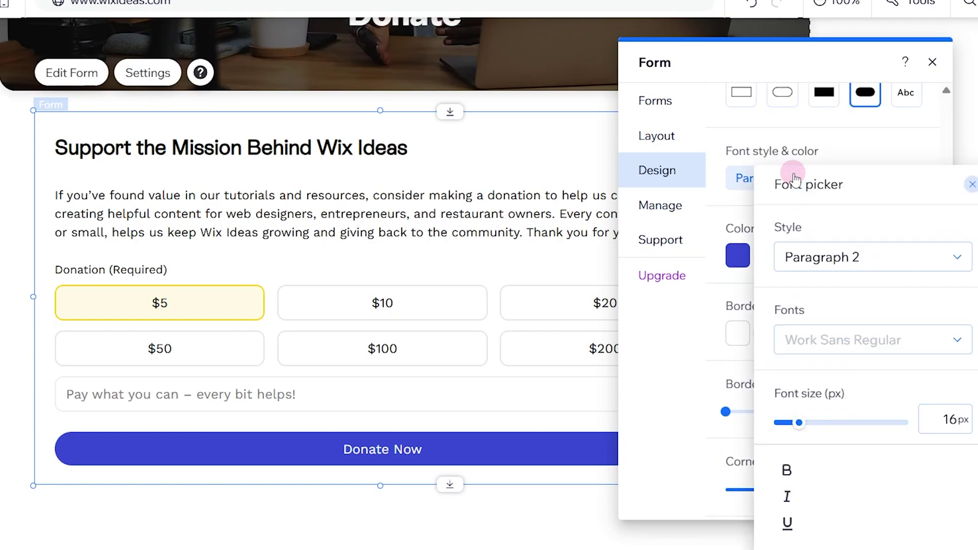
pyautogui.click(787, 471)
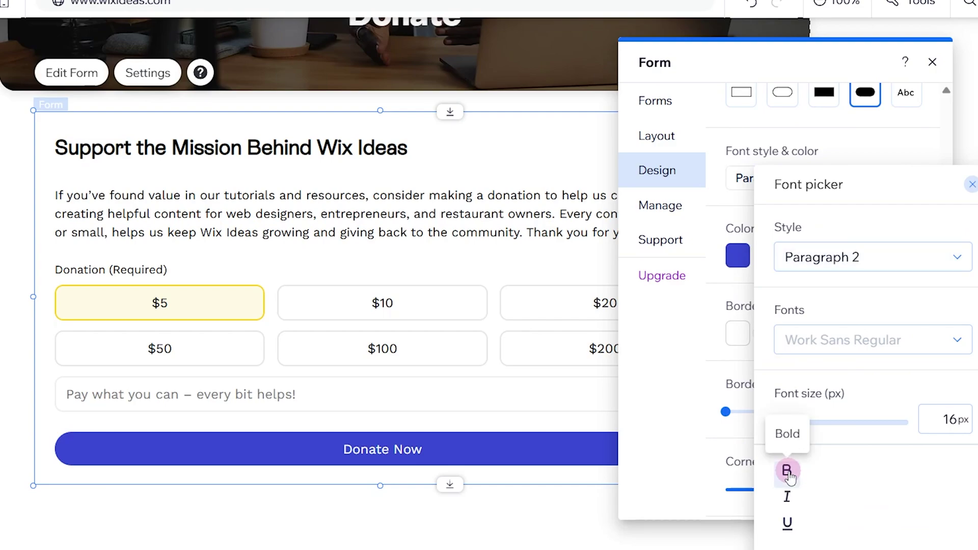
pyautogui.click(913, 183)
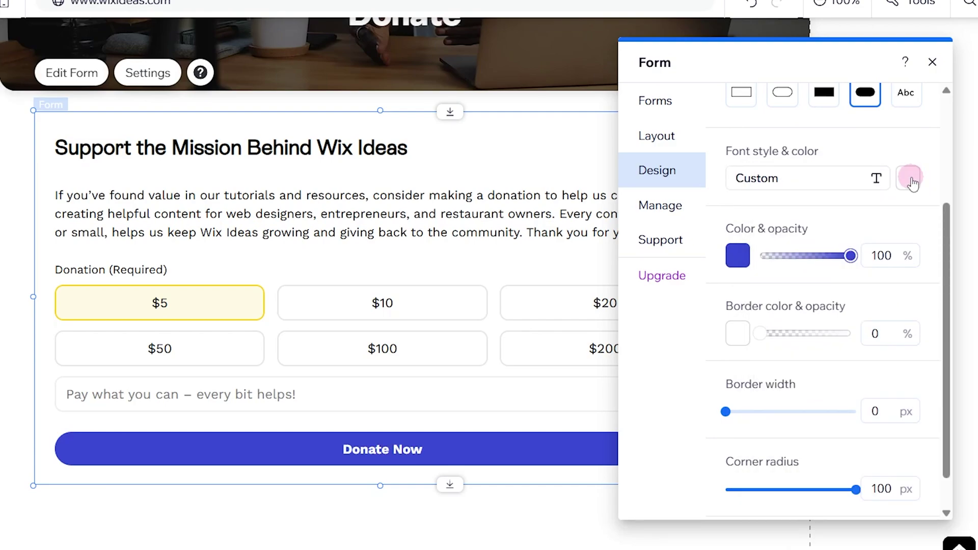
# Colour the Donate Now text black and fill the button yellow
pyautogui.click(912, 183)
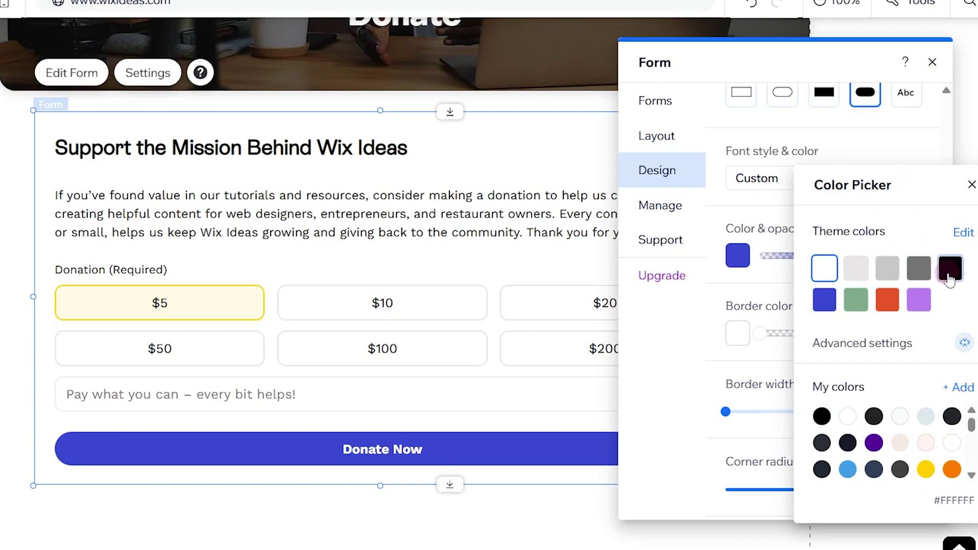
pyautogui.click(950, 268)
pyautogui.click(754, 284)
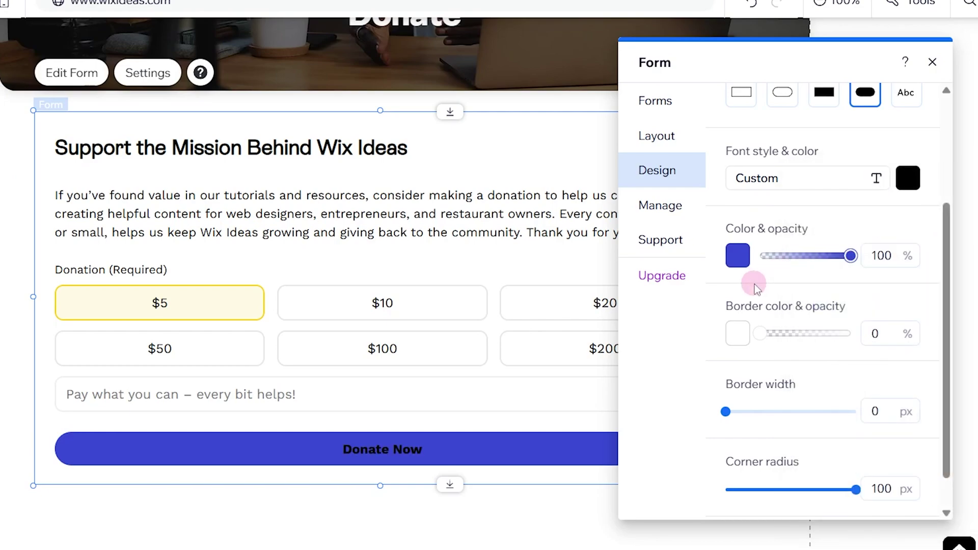
pyautogui.click(745, 260)
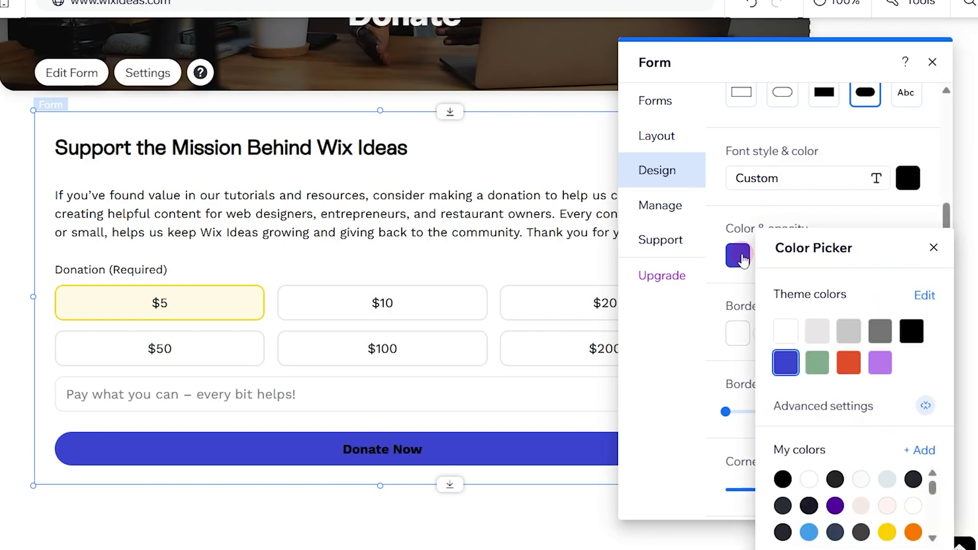
pyautogui.click(888, 533)
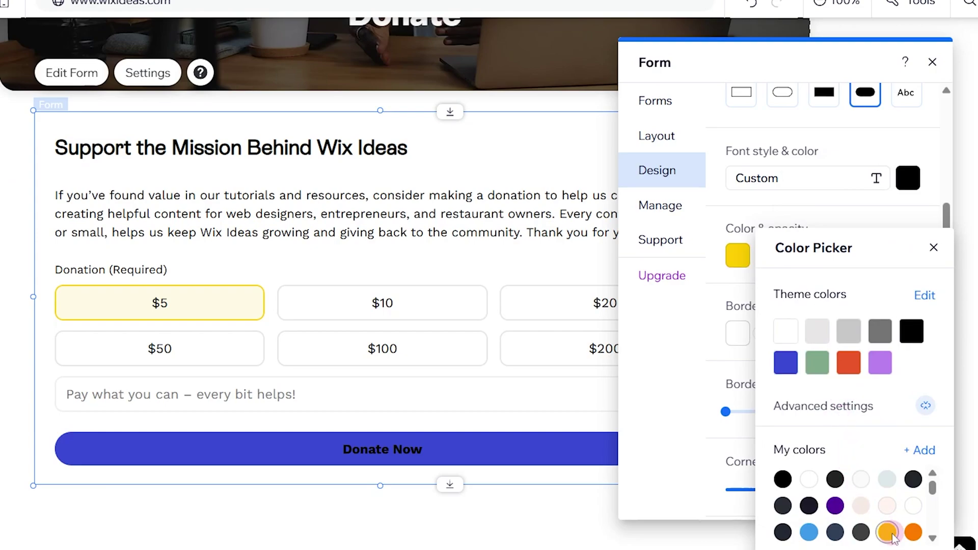
pyautogui.click(723, 293)
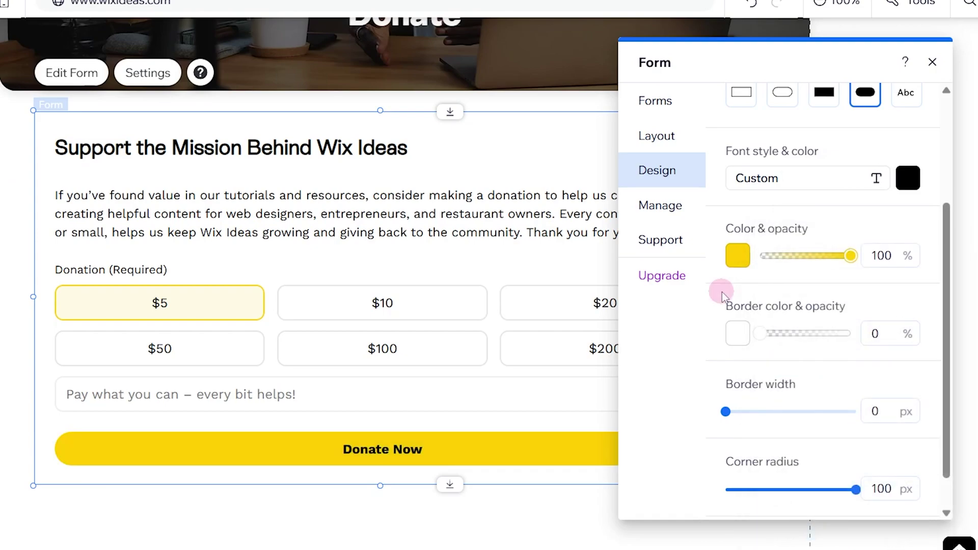
# On the Hover tab, give the Donate Now button a yellow fill and bold black text
pyautogui.scroll(2, 891, 110)
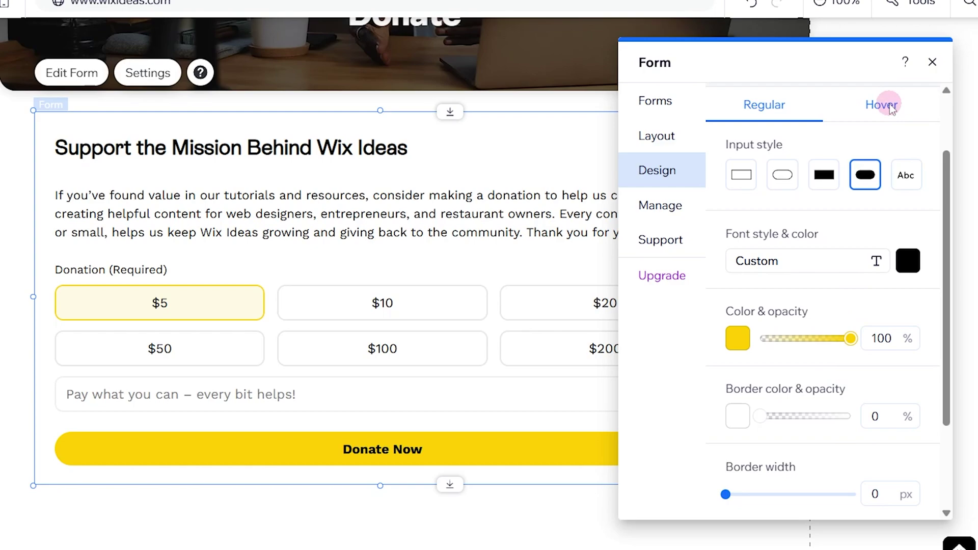
pyautogui.click(891, 107)
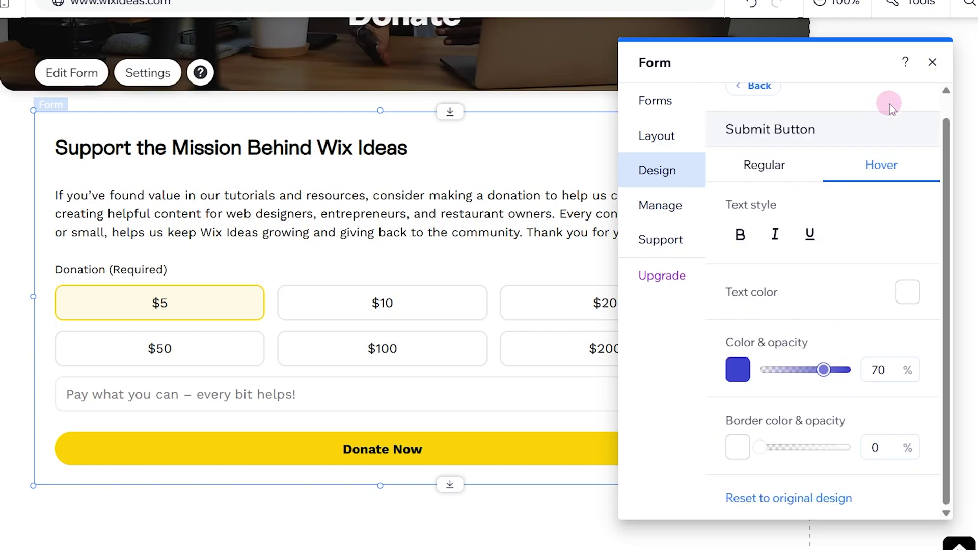
pyautogui.click(739, 369)
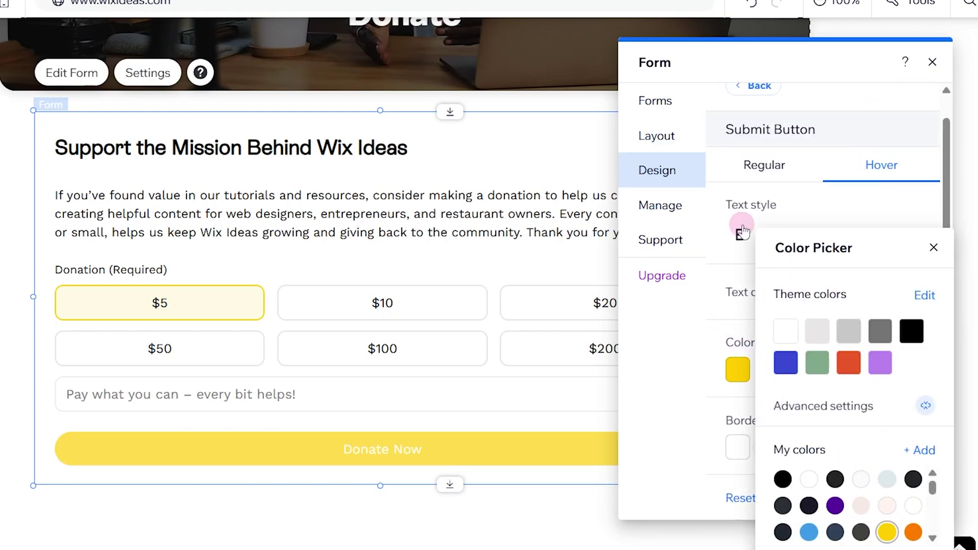
pyautogui.click(742, 233)
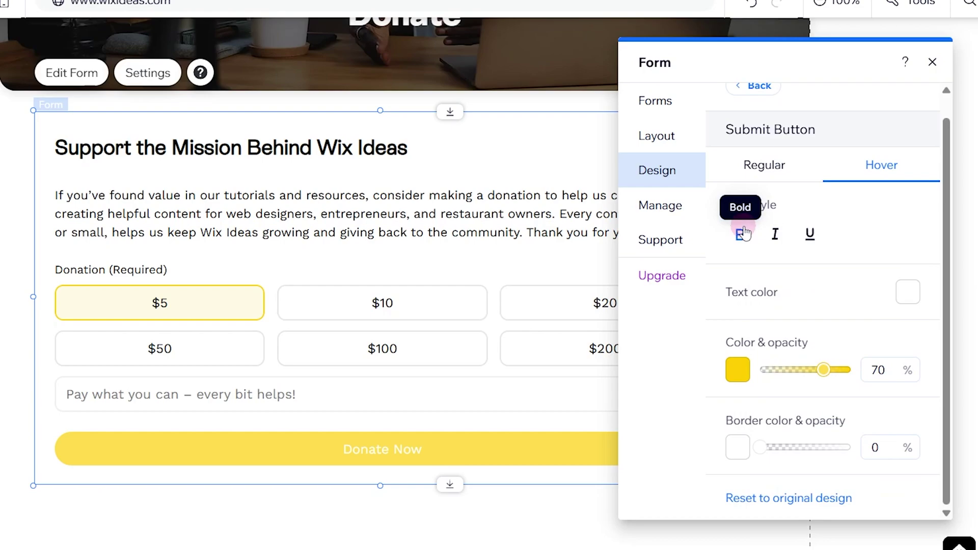
pyautogui.click(908, 293)
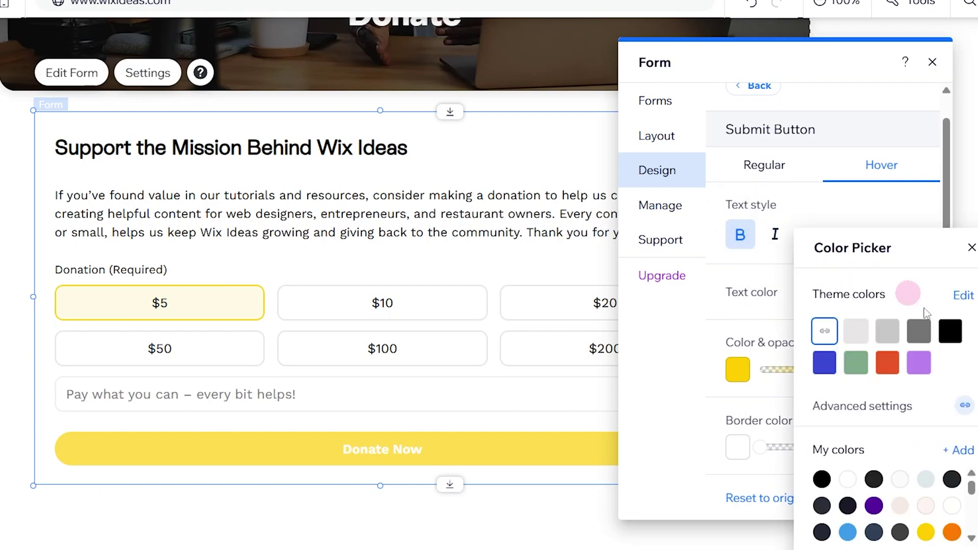
pyautogui.click(950, 332)
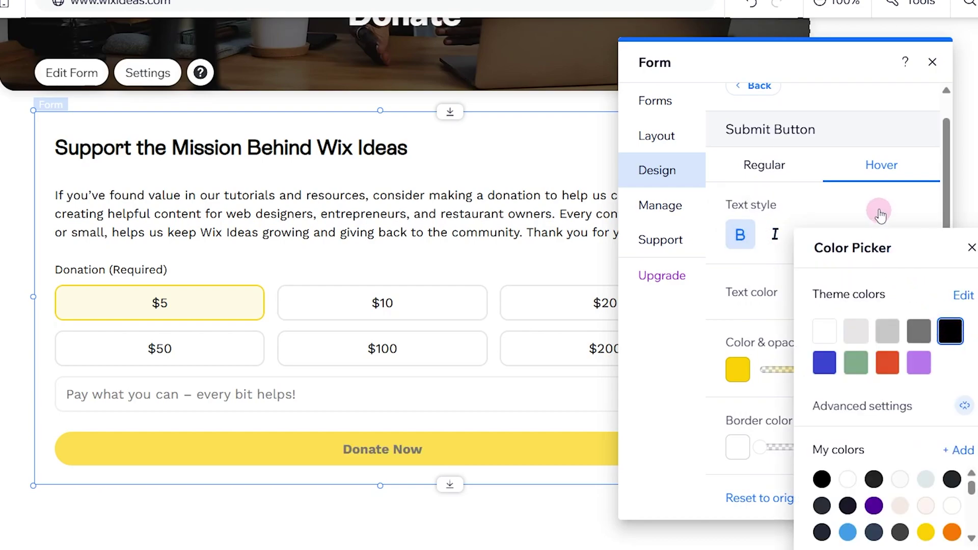
pyautogui.click(810, 377)
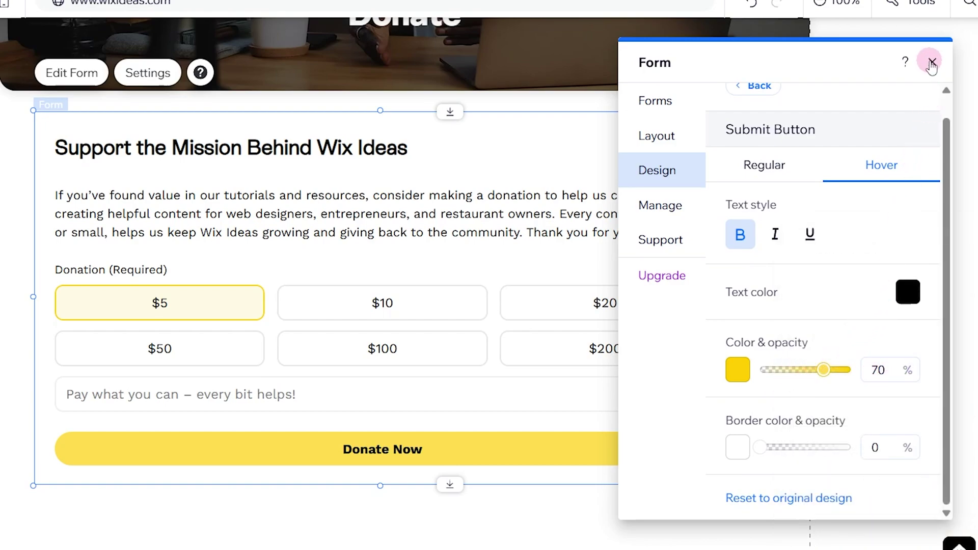
# Centre the donation form horizontally on the page and publish the site
pyautogui.click(931, 65)
pyautogui.click(898, 198)
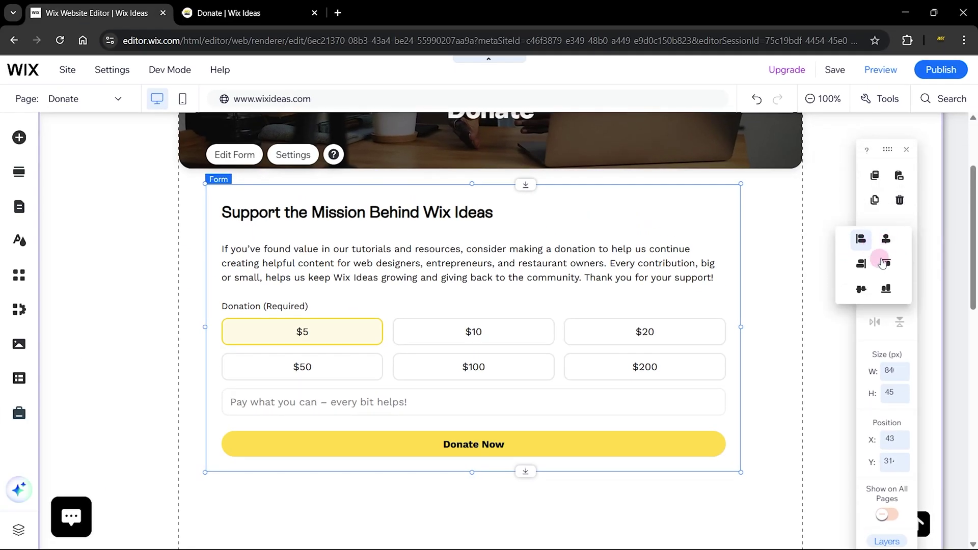
pyautogui.click(884, 262)
pyautogui.click(887, 246)
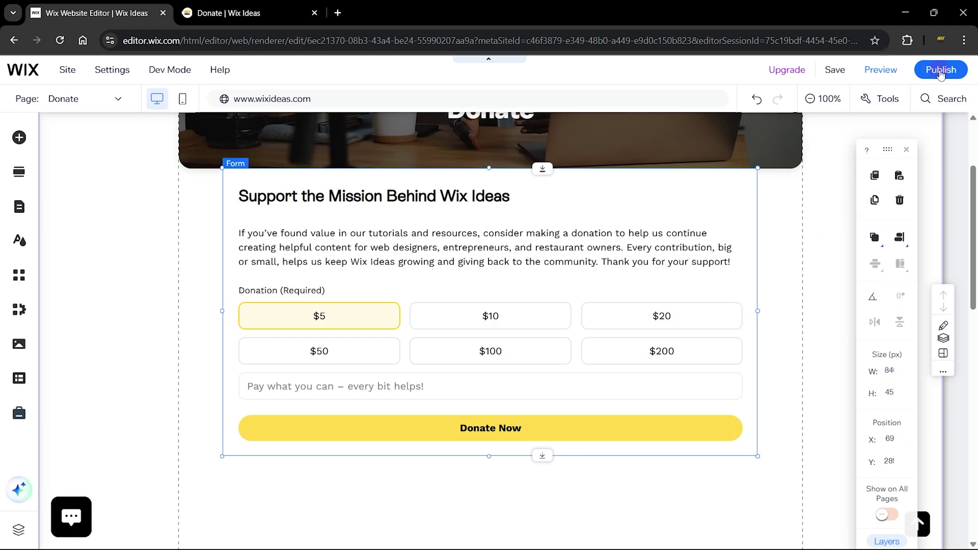
pyautogui.click(941, 70)
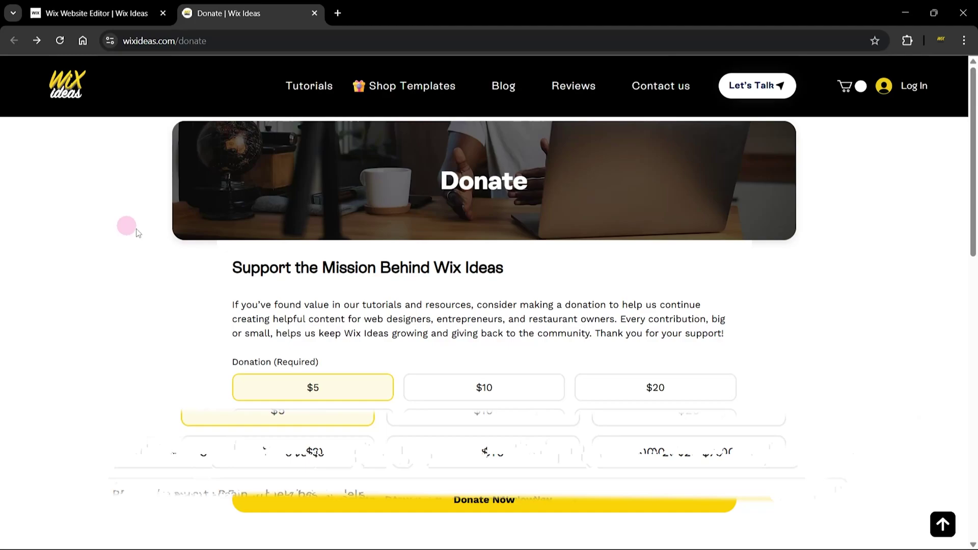
# On the live Donate page, pick the $100 amount and submit with Donate Now
pyautogui.scroll(-2, 781, 286)
pyautogui.scroll(3, 780, 286)
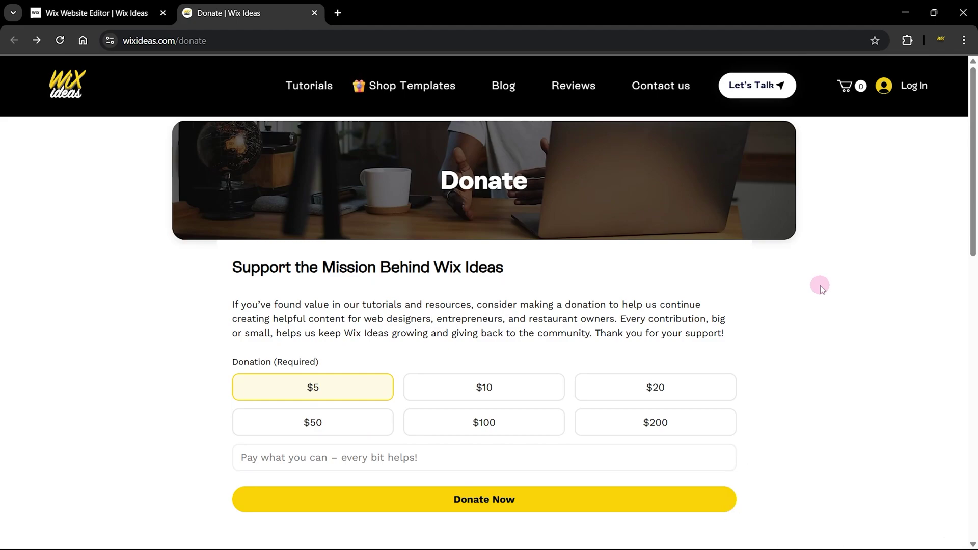
pyautogui.scroll(-3, 820, 286)
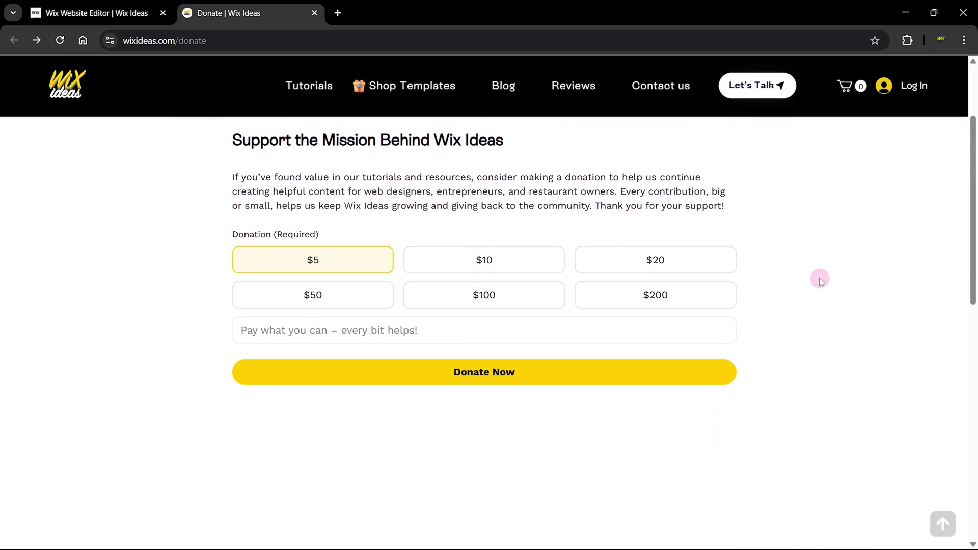
pyautogui.click(498, 259)
pyautogui.click(614, 267)
pyautogui.click(444, 295)
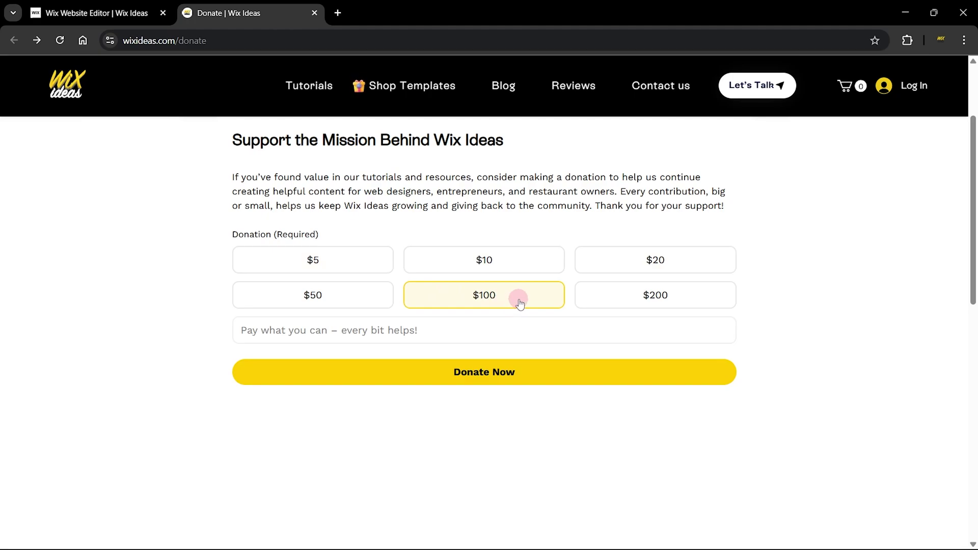
pyautogui.click(506, 376)
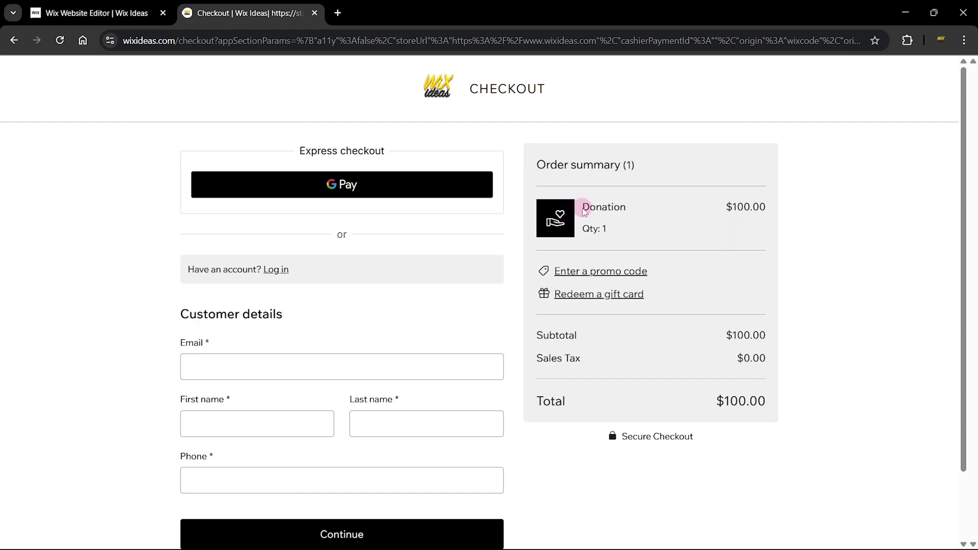
# Scroll the checkout page to review customer details and the $100.00 Donation order summary
pyautogui.scroll(-2, 334, 307)
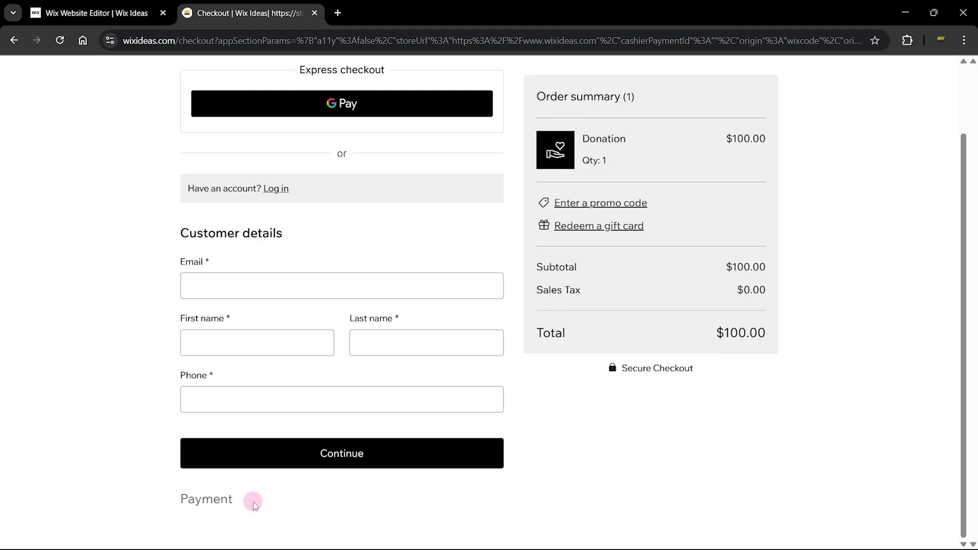
pyautogui.scroll(2, 520, 231)
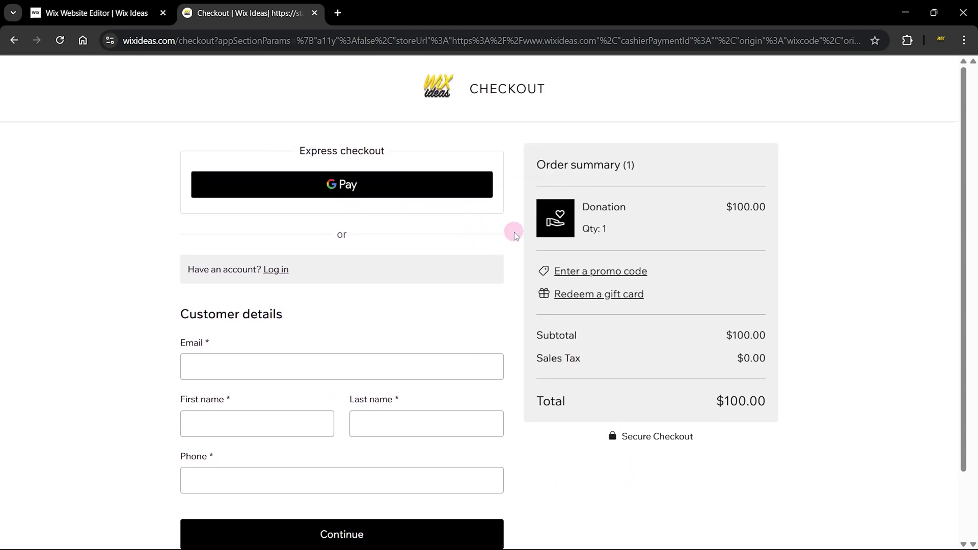
# Return to wixideas.com/donate with Alt+Left and scroll up to the banner
pyautogui.hotkey('alt', 'Left')
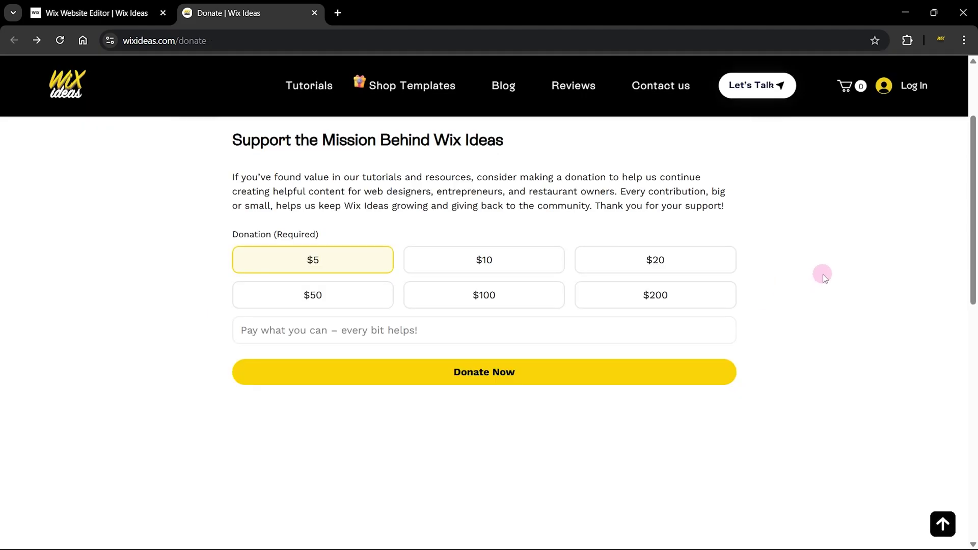
pyautogui.scroll(2, 823, 274)
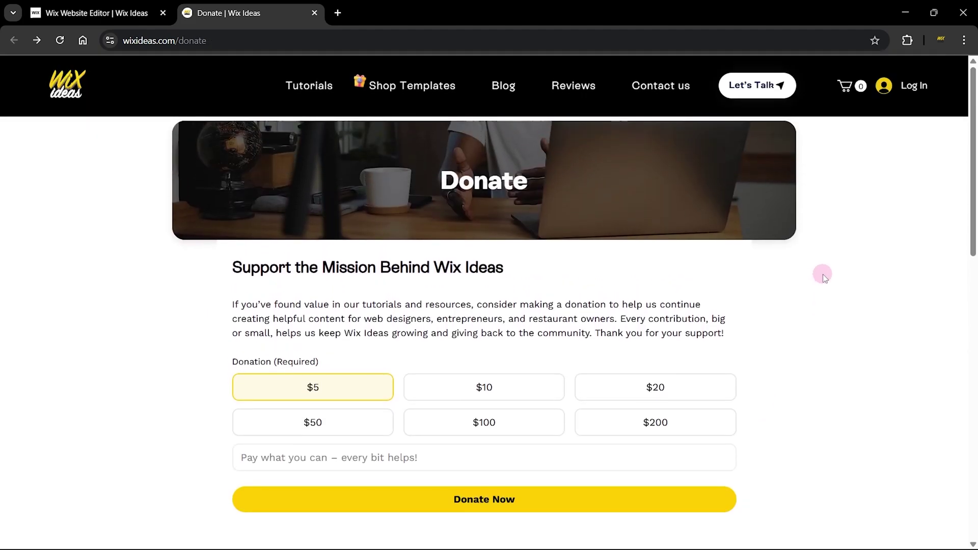